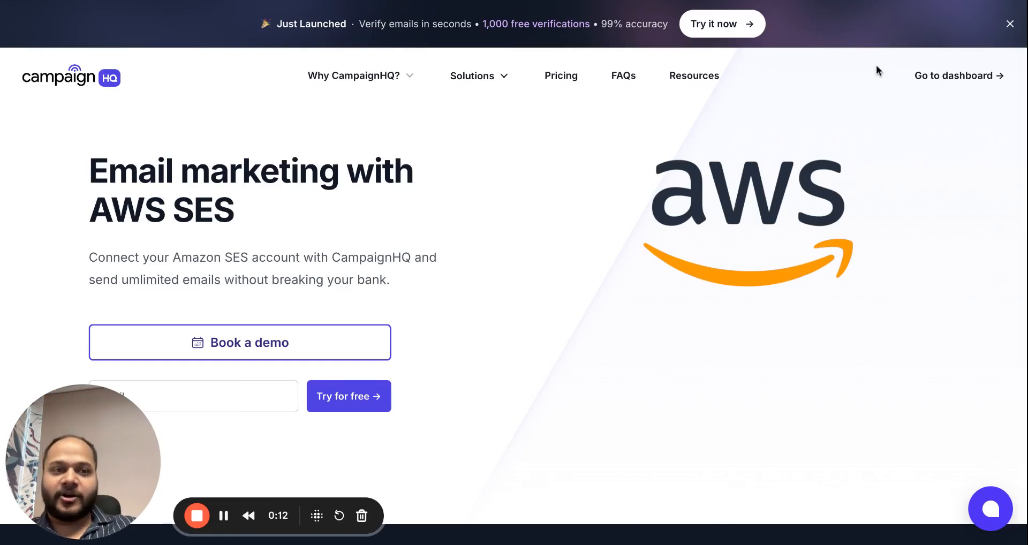
Go from the CampaignHQ landing page to the dashboard's Get Started checklist.
left_click(944, 75)
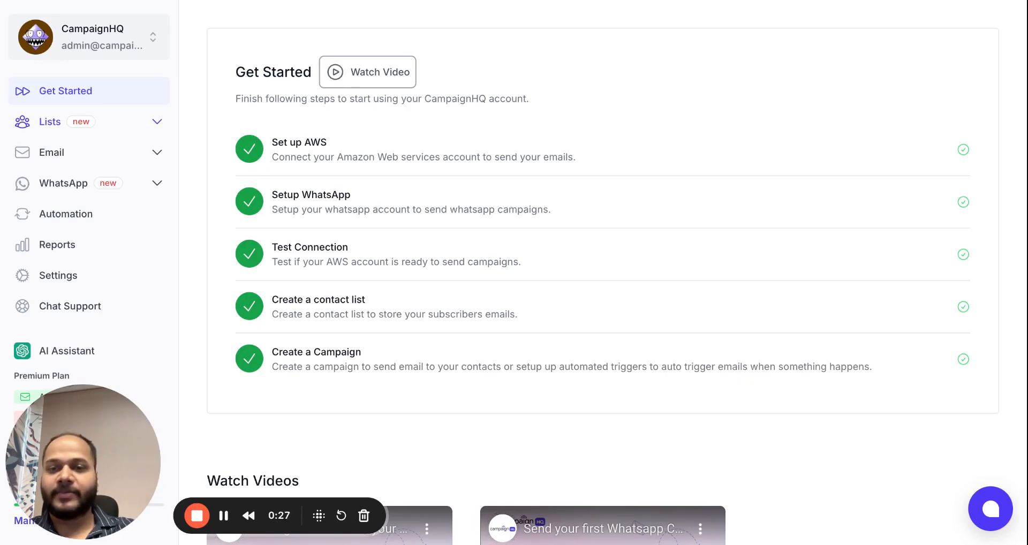
Start adding a new email service from Settings > Integrations > Email Services.
left_click(54, 276)
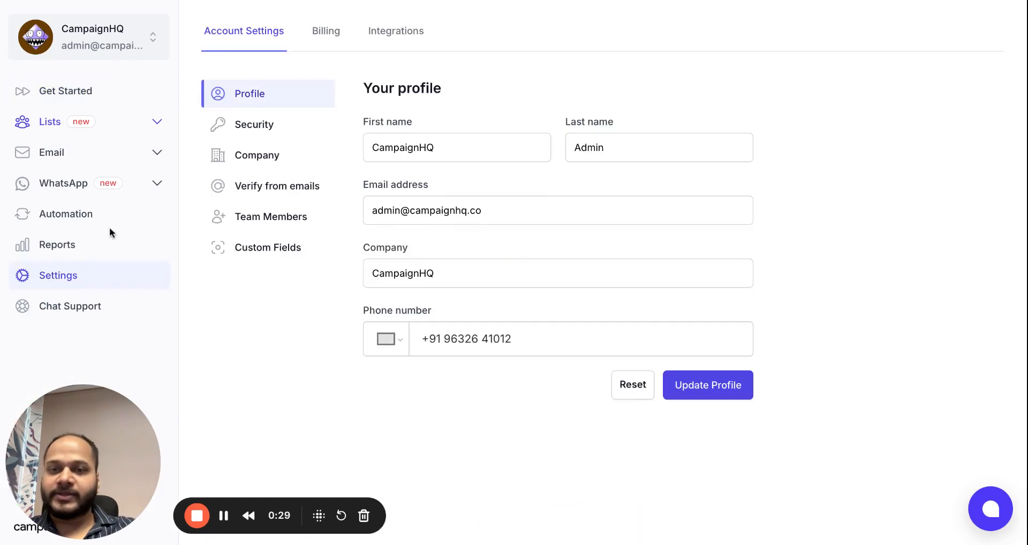
left_click(421, 33)
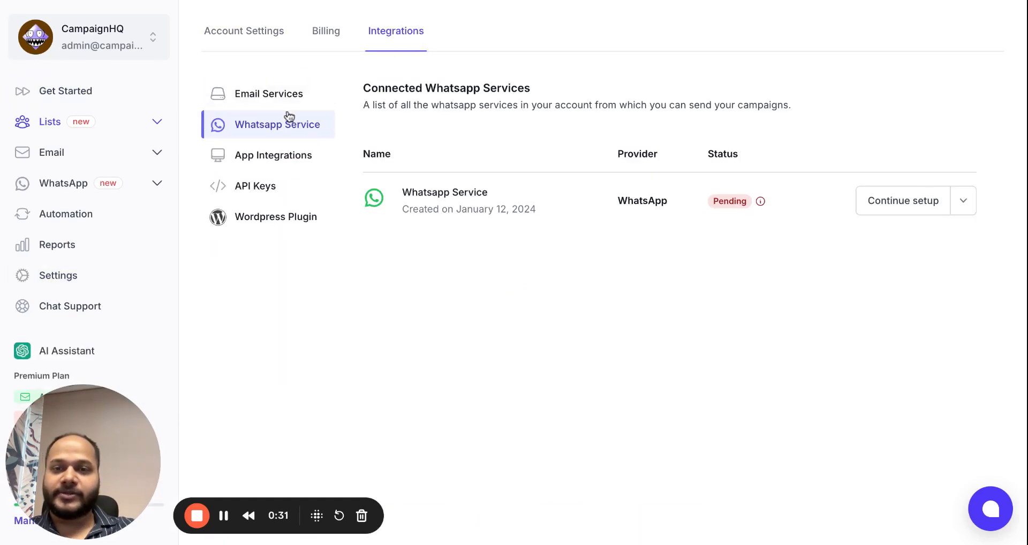
left_click(282, 101)
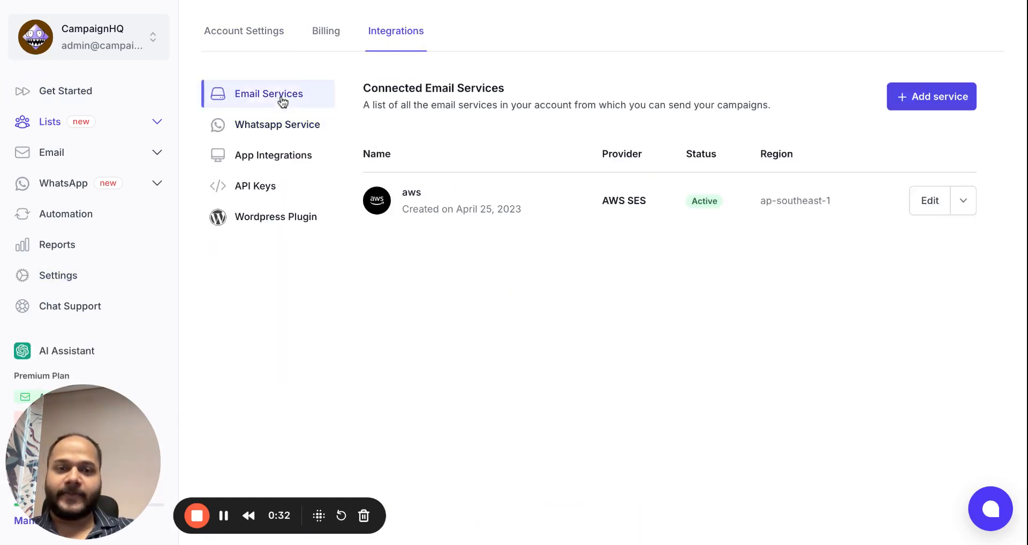
left_click(934, 105)
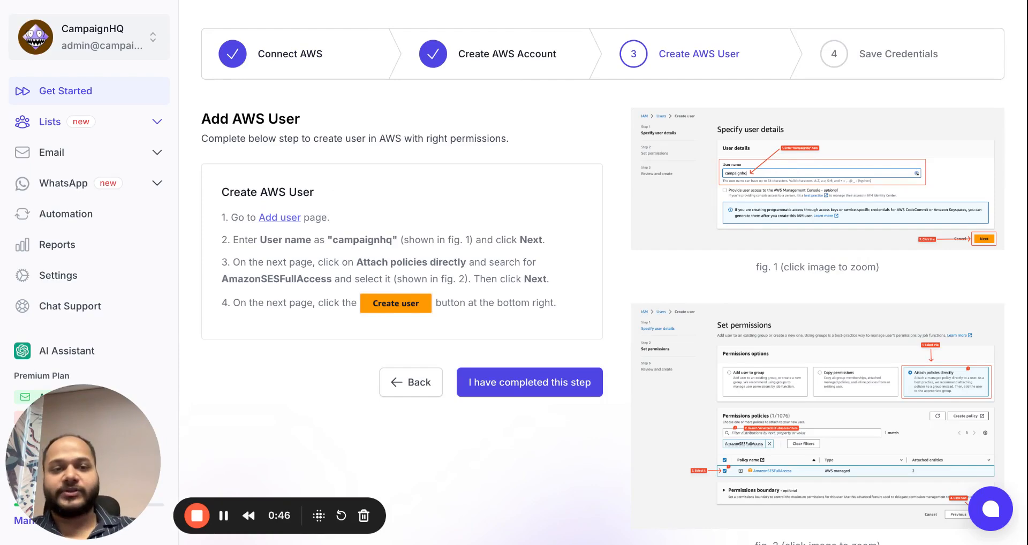
Enlarge the user details and permissions screenshots, then mark the Create AWS User step complete.
left_click(763, 169)
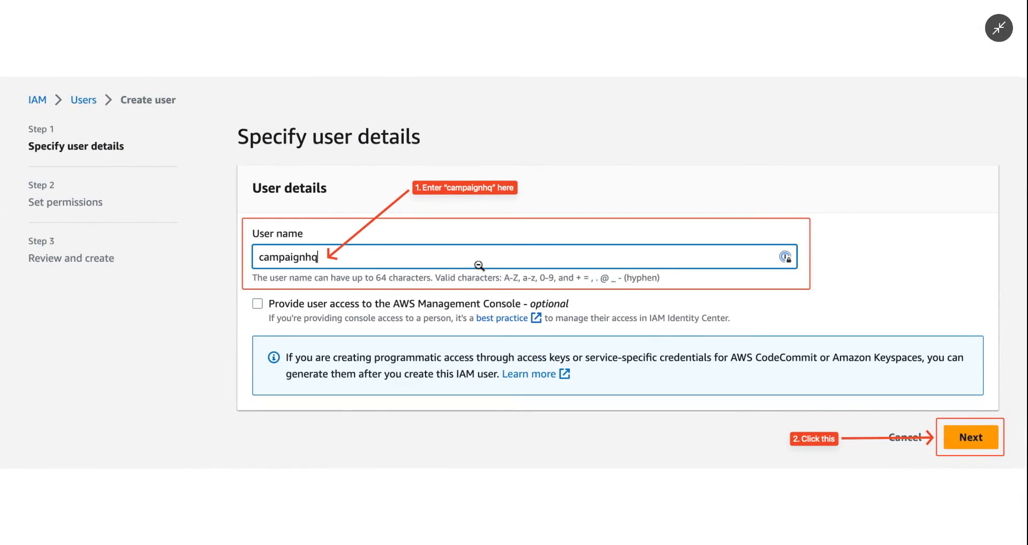
left_click(998, 27)
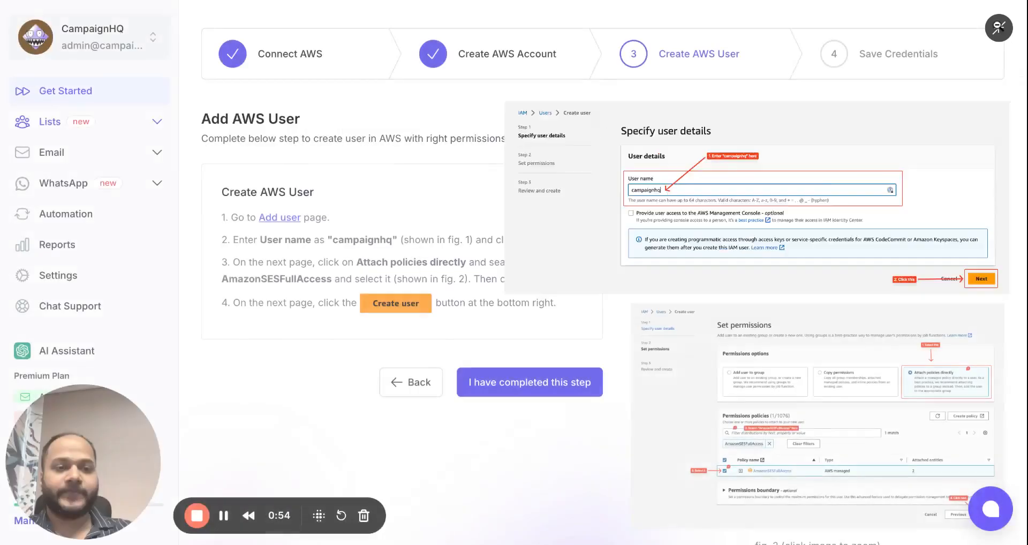
left_click(885, 378)
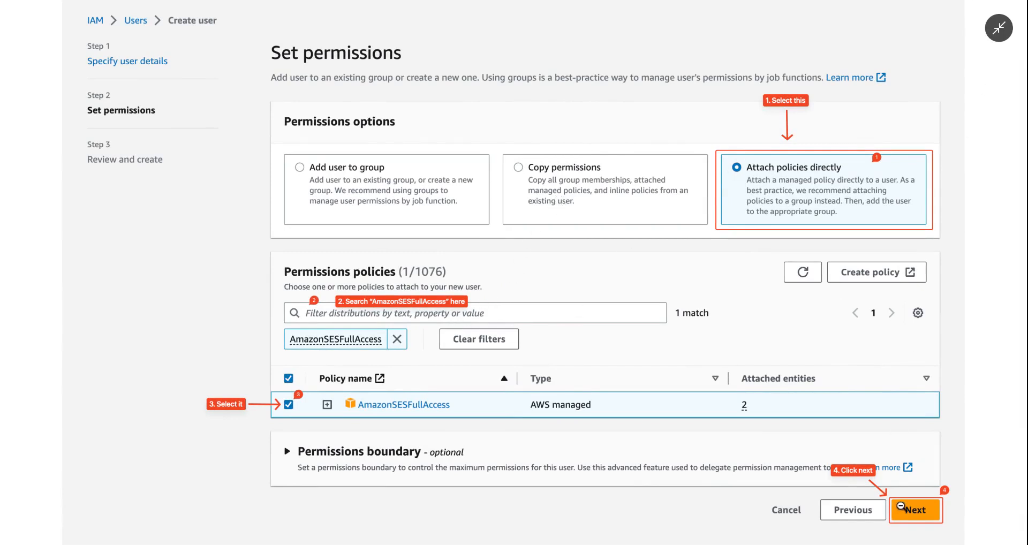
left_click(999, 28)
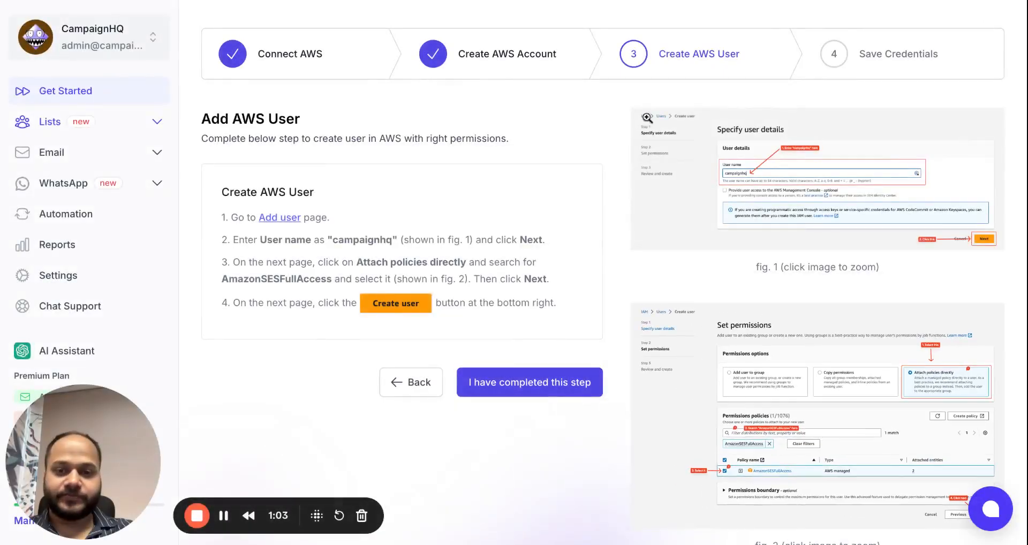
left_click(534, 382)
scroll(717, 297, "down", 1)
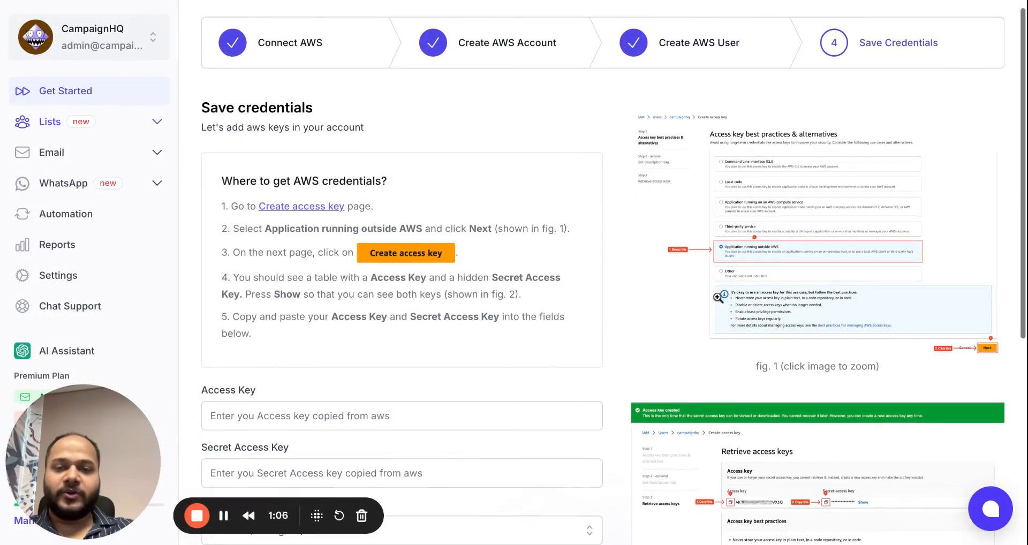
Enlarge and close the access key best-practices and retrieve-keys screenshots.
left_click(763, 238)
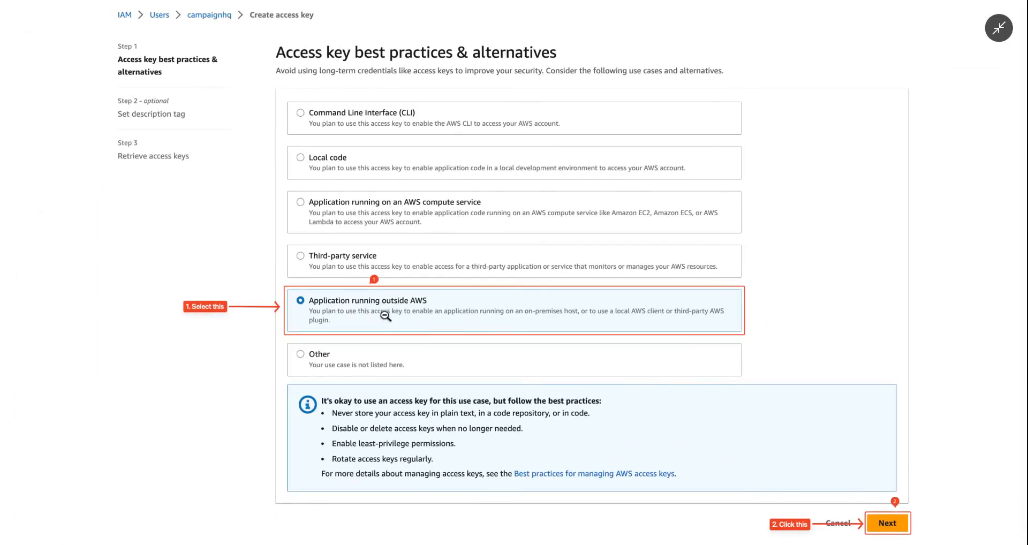
left_click(411, 314)
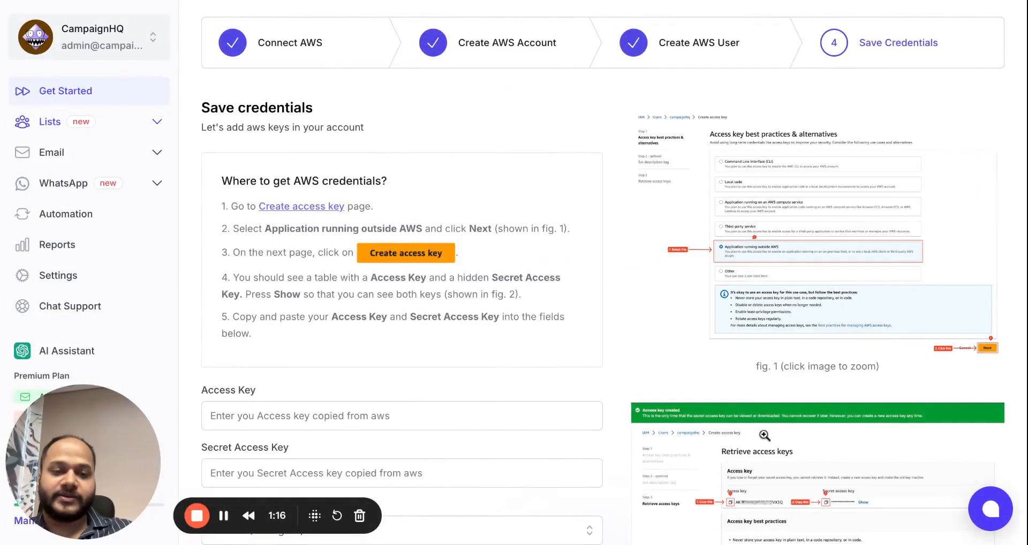
scroll(766, 433, "down", 3)
left_click(771, 407)
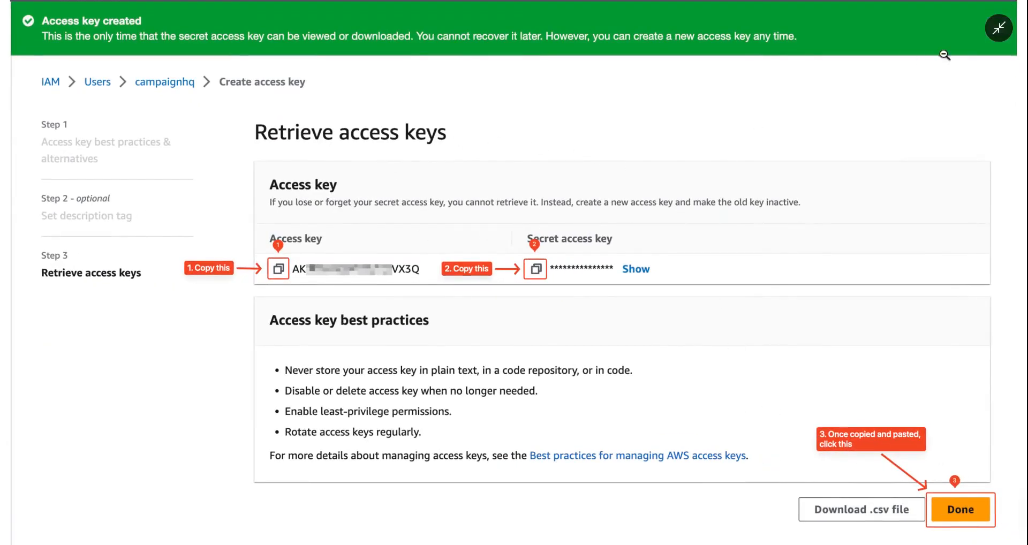
left_click(413, 320)
scroll(412, 320, "down", 1)
Click into the Access Key field, then return to the Get Started checklist.
left_click(395, 261)
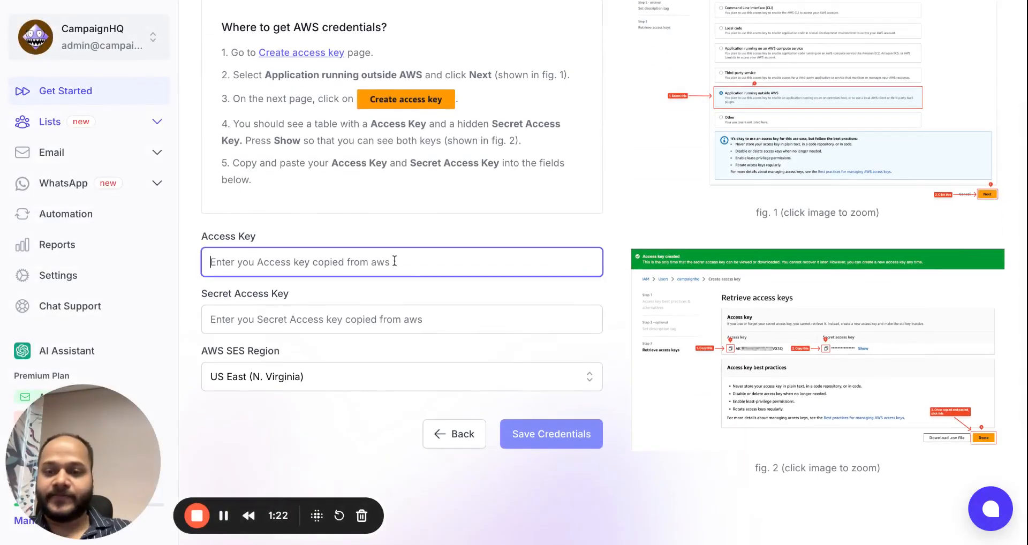
scroll(310, 422, "down", 1)
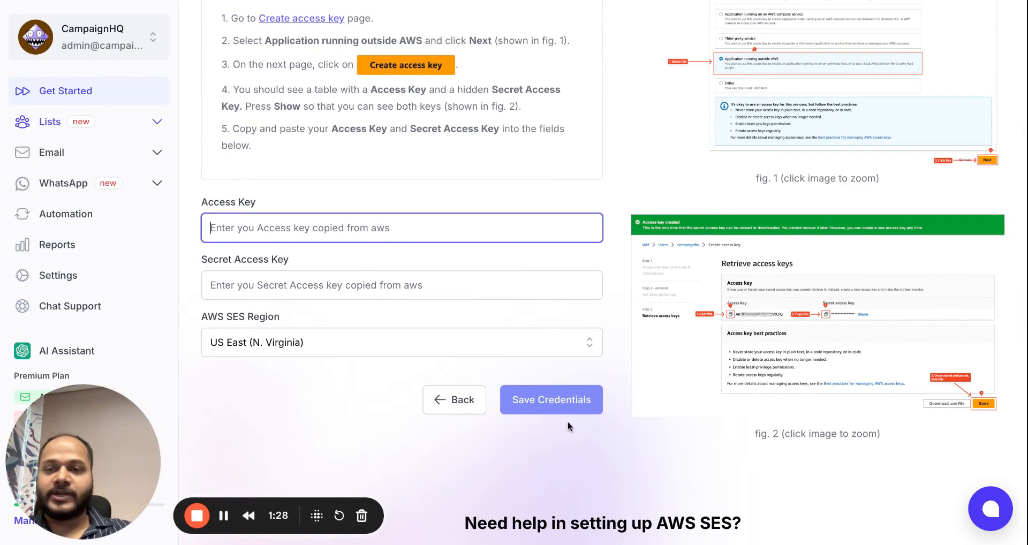
left_click(83, 92)
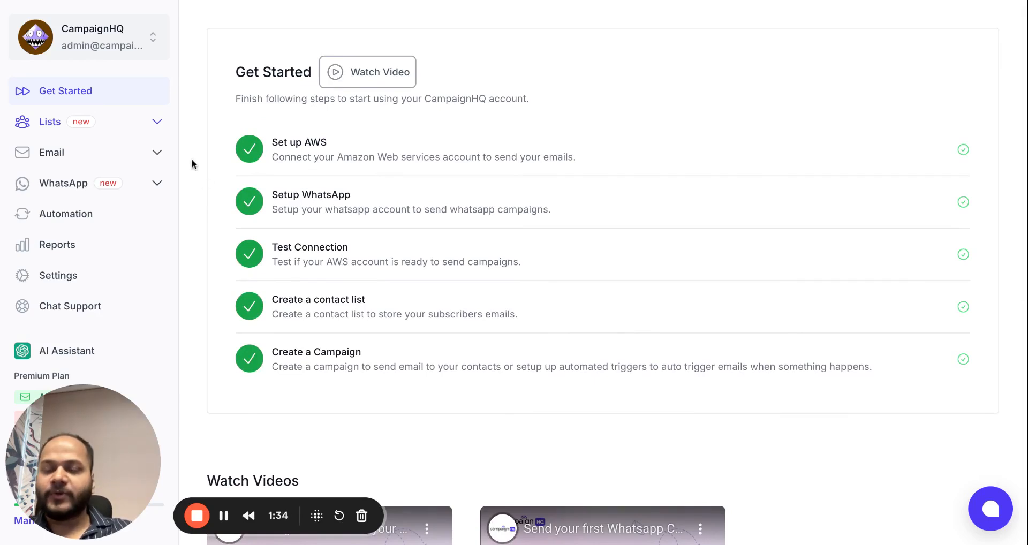
Open the Kumo Clients list from Lists > Contacts in the sidebar.
left_click(158, 125)
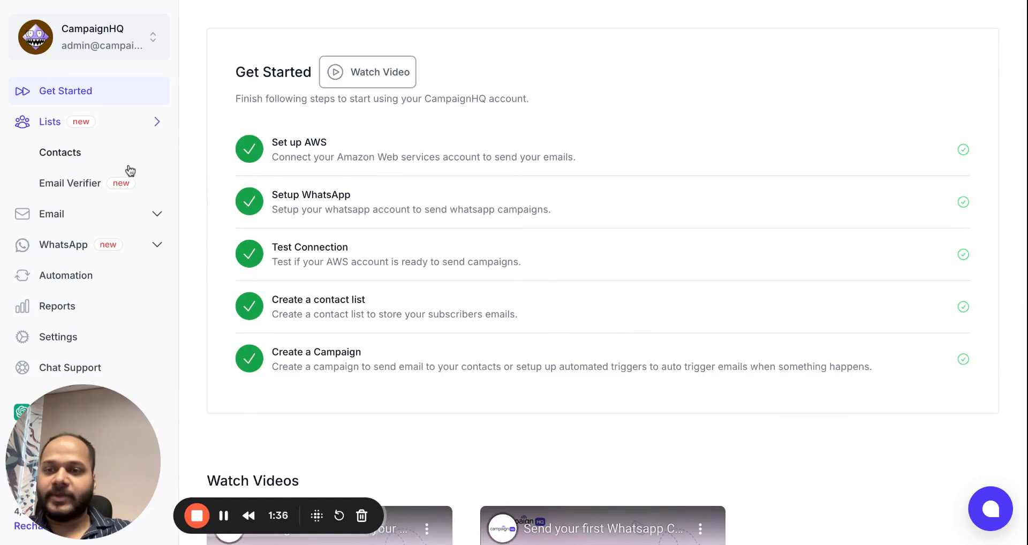
left_click(112, 156)
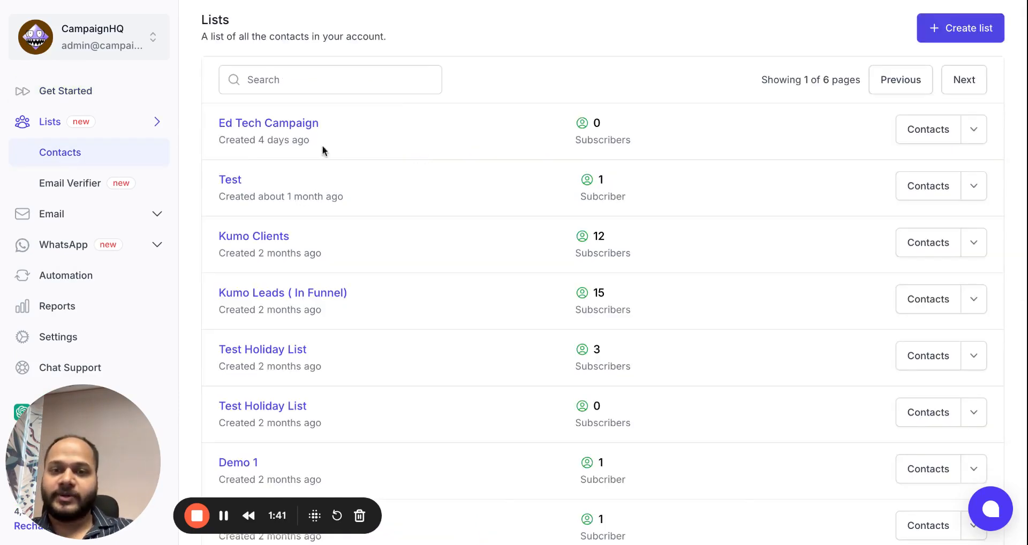
scroll(313, 287, "down", 1)
scroll(310, 287, "down", 2)
scroll(310, 282, "up", 3)
left_click(271, 243)
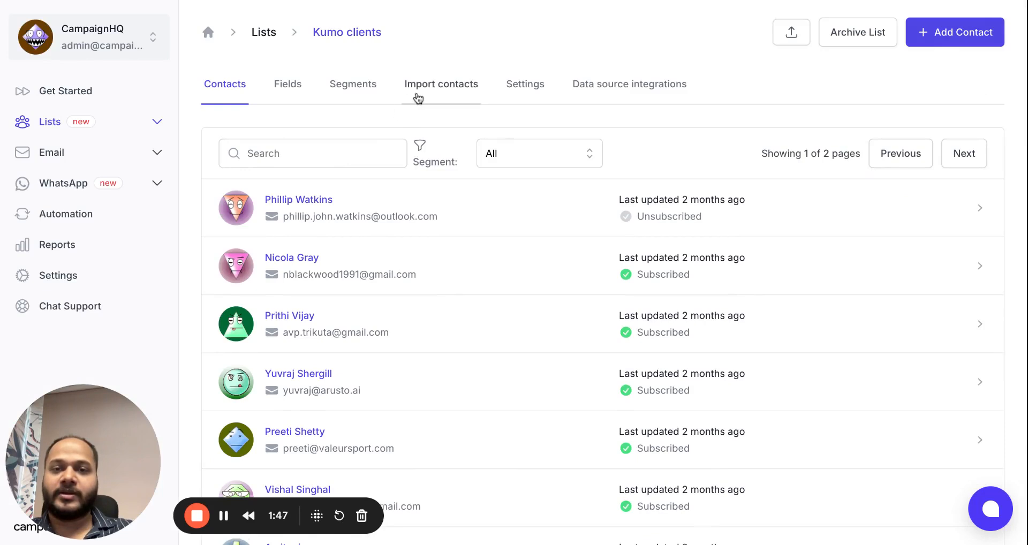
Review the Import contacts options for Kumo clients, then browse the list's contacts.
left_click(420, 95)
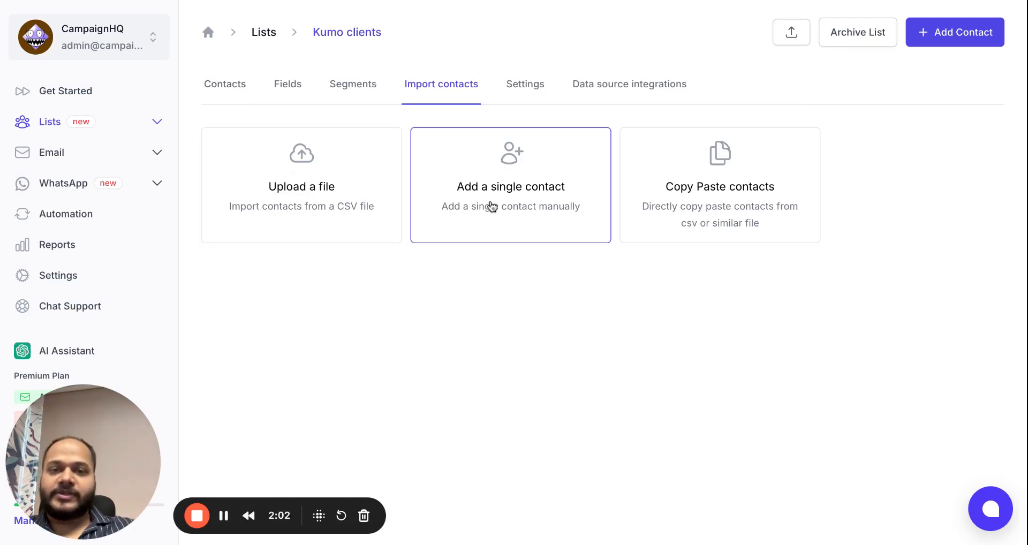
left_click(230, 95)
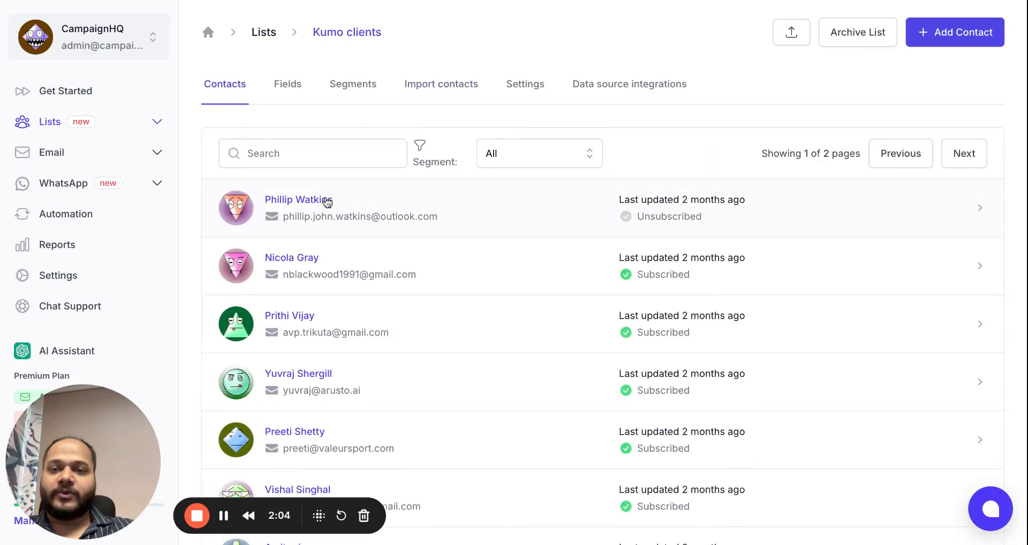
scroll(365, 263, "down", 5)
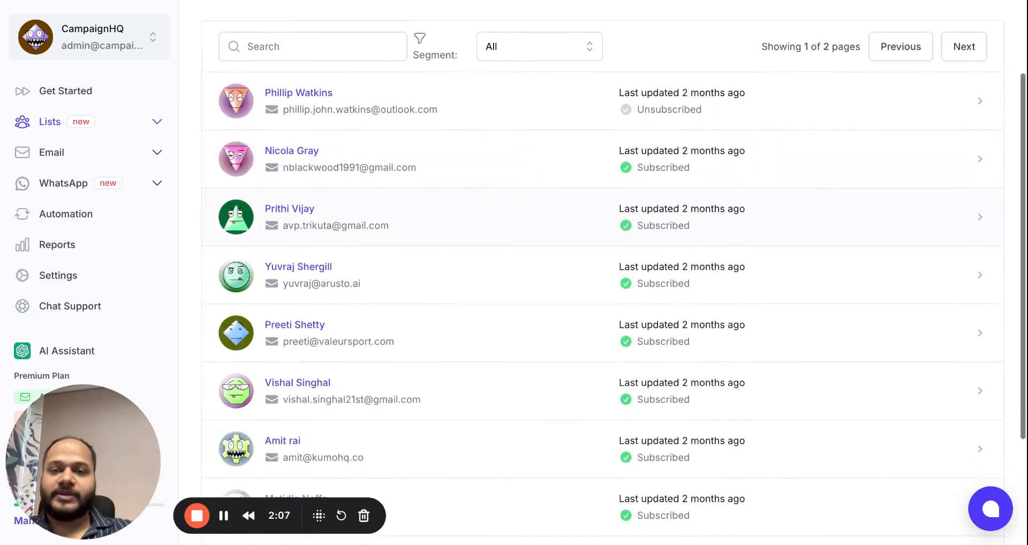
scroll(347, 241, "up", 5)
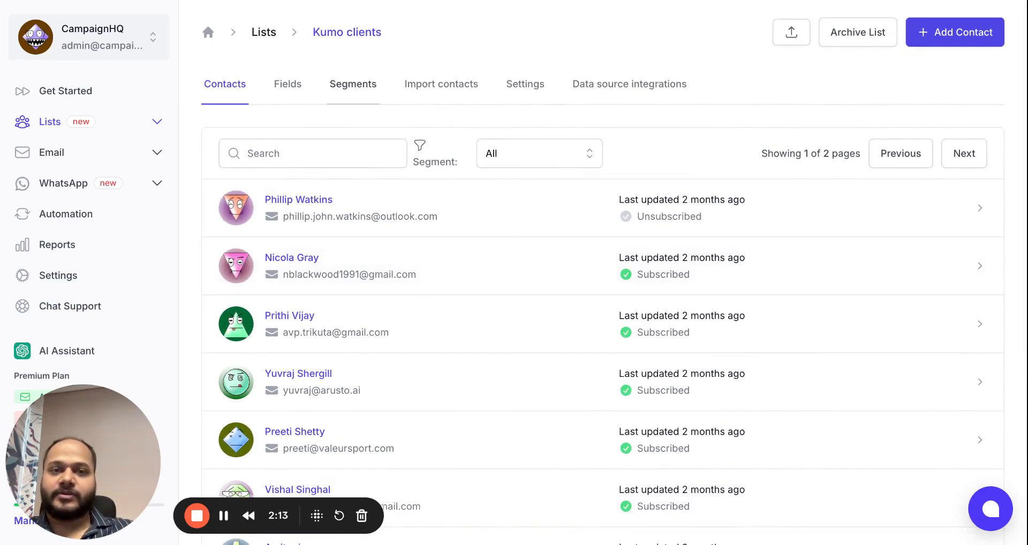
Resave Segment 1 (Source is Dashboard, Added after 25-03-2025) and check the contacts' Segment filter.
left_click(353, 84)
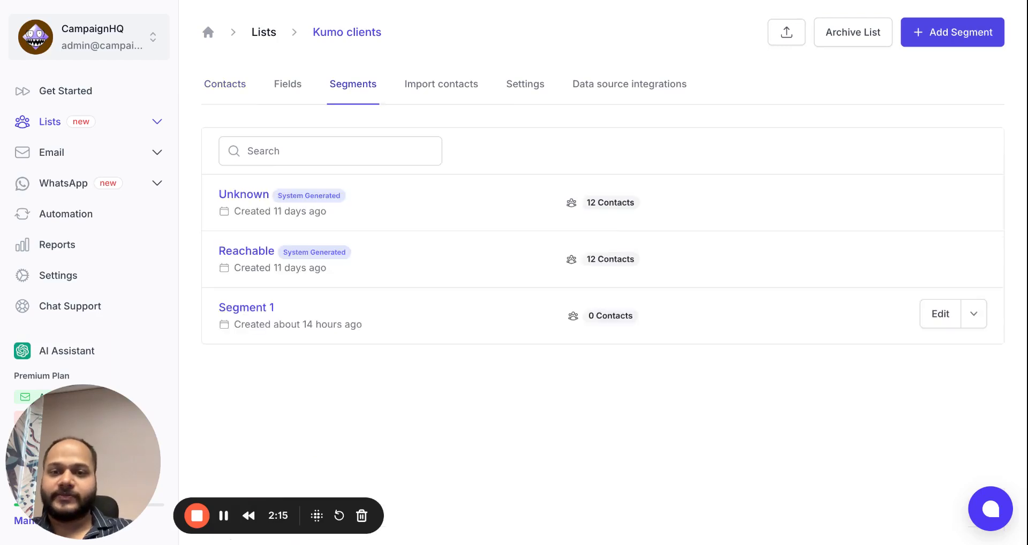
left_click(941, 314)
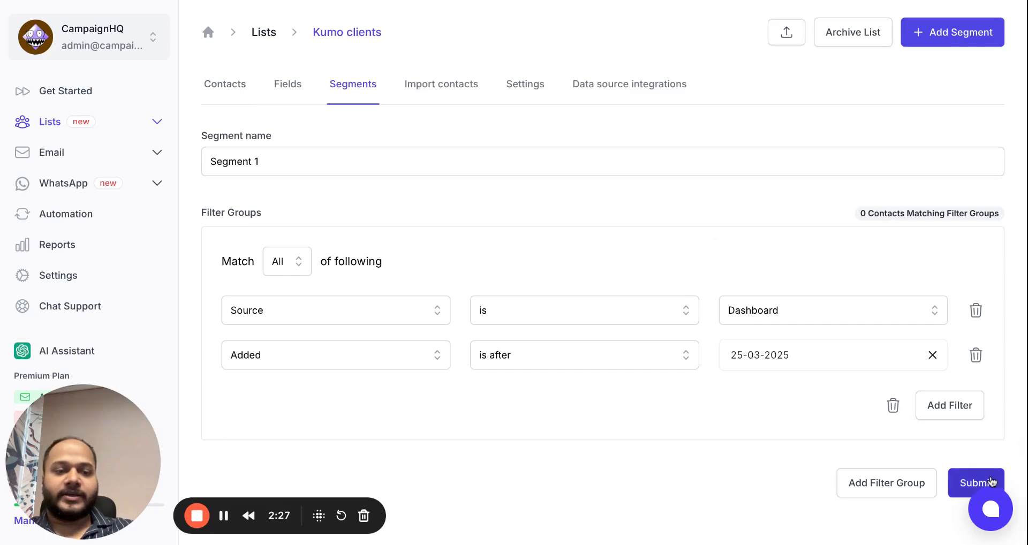
left_click(990, 484)
left_click(229, 93)
left_click(515, 158)
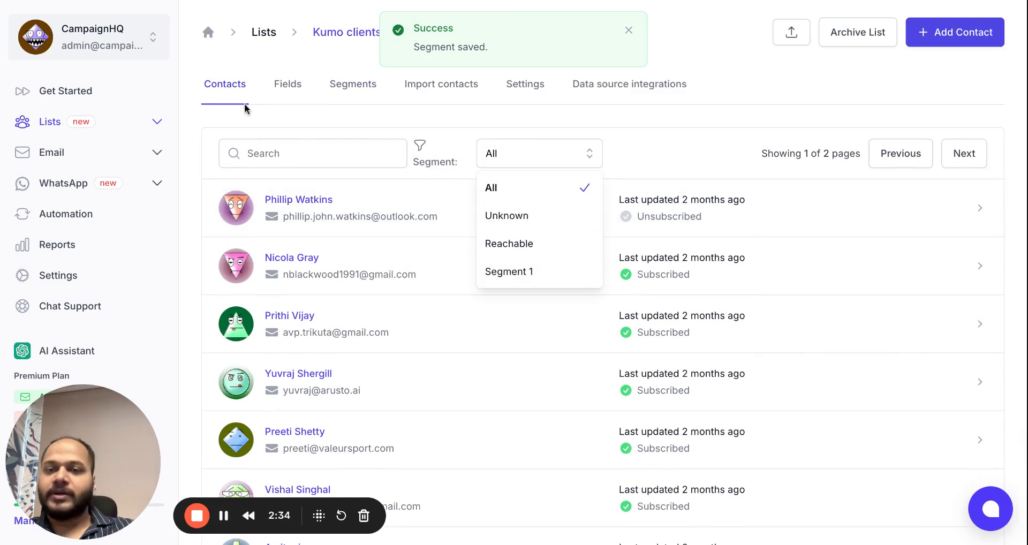
Open the email Templates gallery and look over the Create new template options.
left_click(214, 64)
left_click(115, 153)
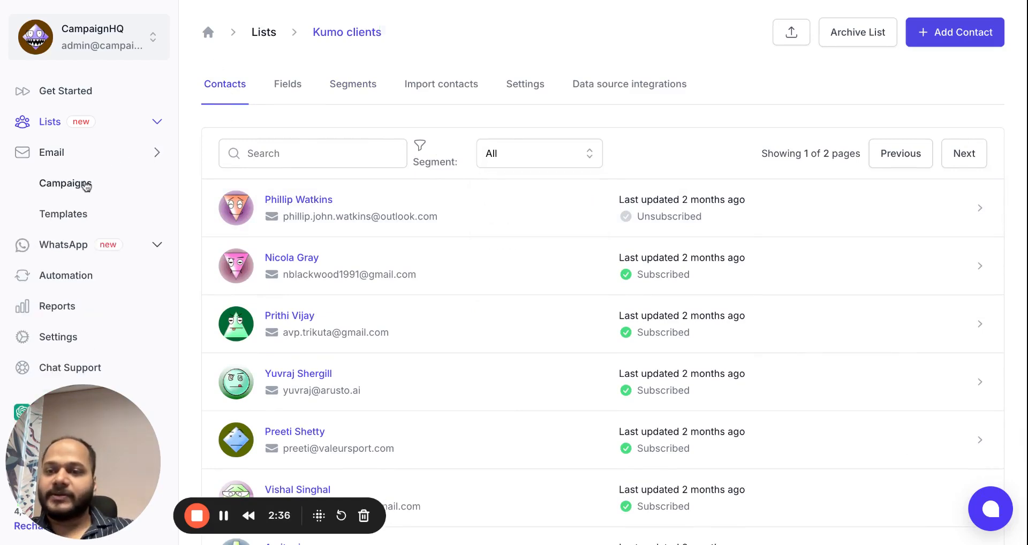
left_click(63, 215)
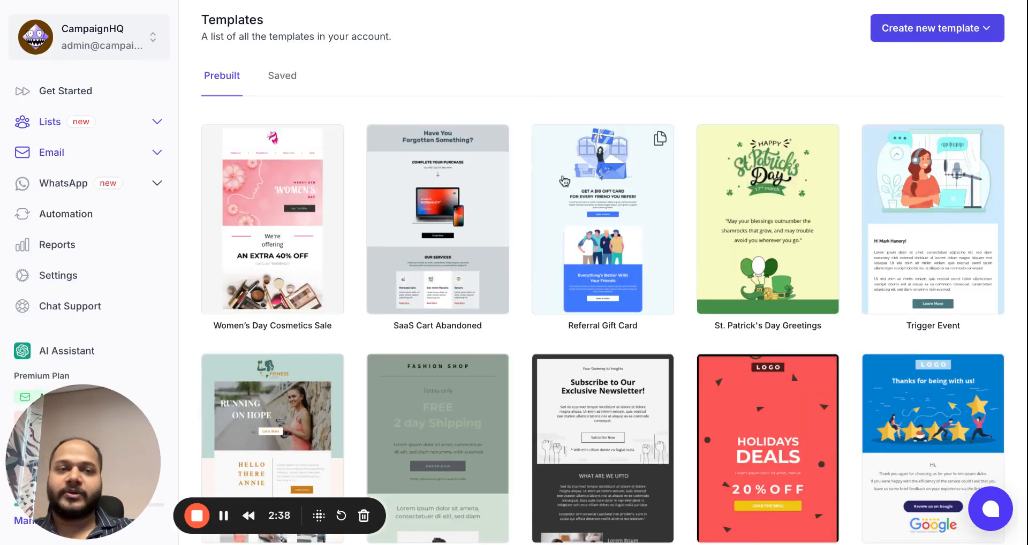
left_click(910, 32)
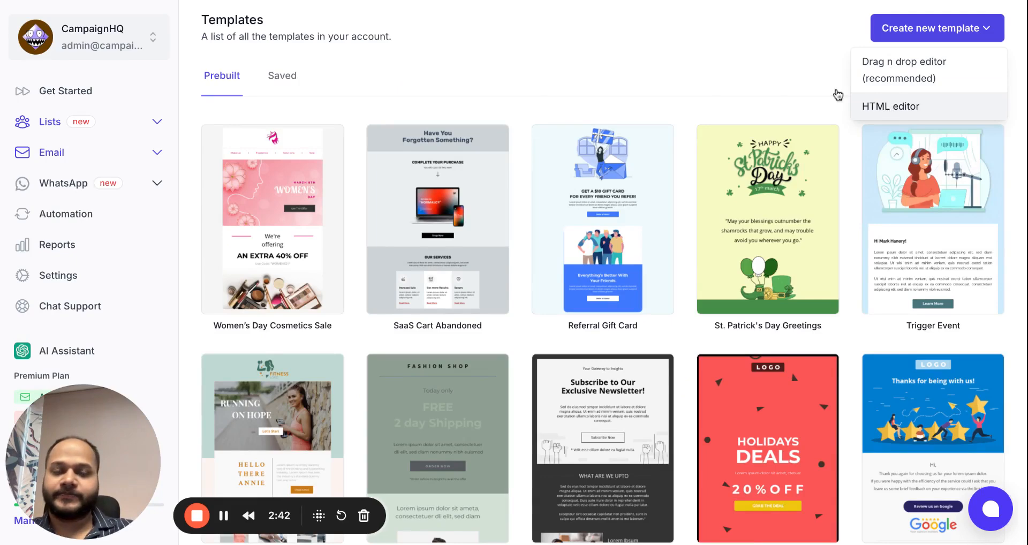
left_click(691, 77)
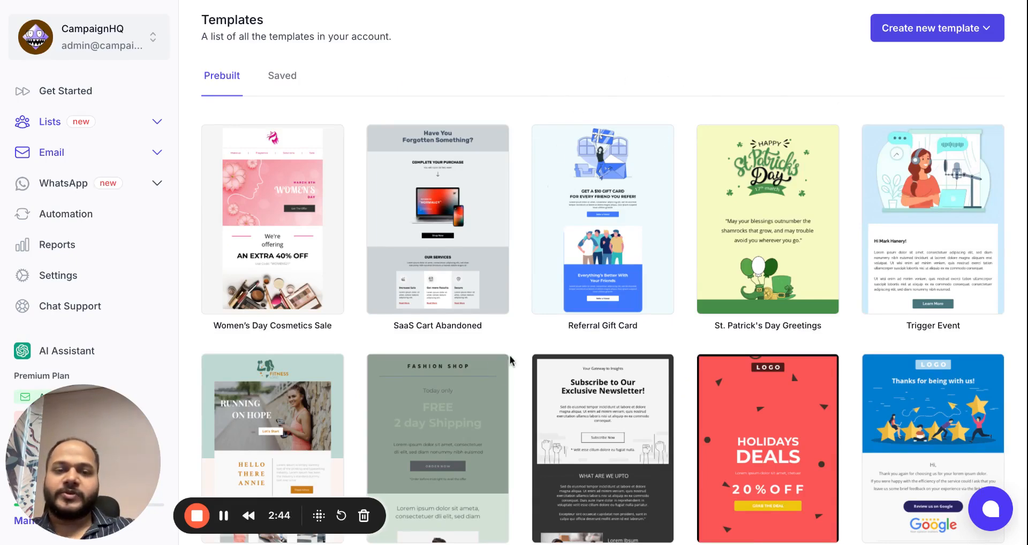
scroll(506, 364, "down", 2)
scroll(502, 373, "up", 2)
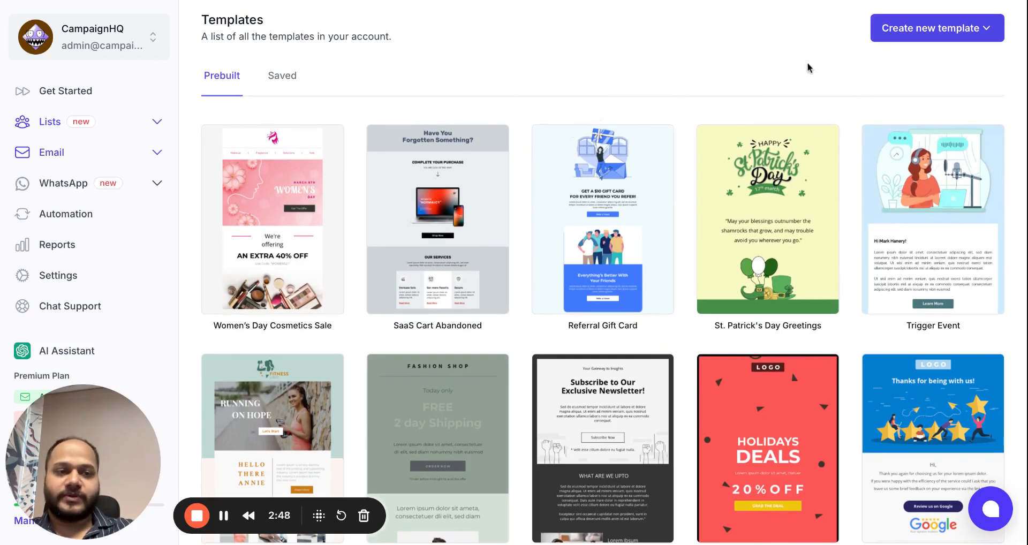
scroll(808, 86, "down", 1)
Start editing a copy of the Trigger Event template.
left_click(905, 195)
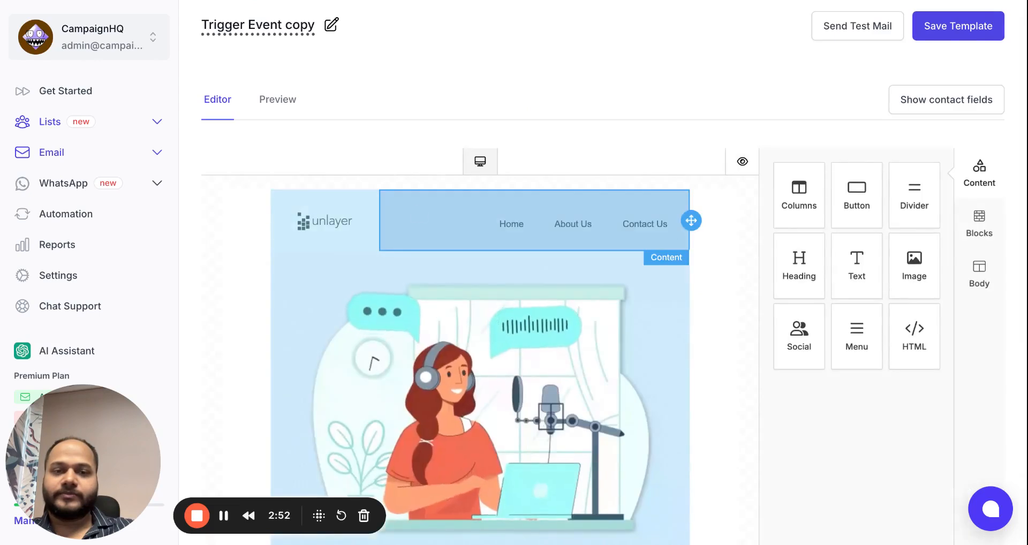
scroll(367, 302, "down", 5)
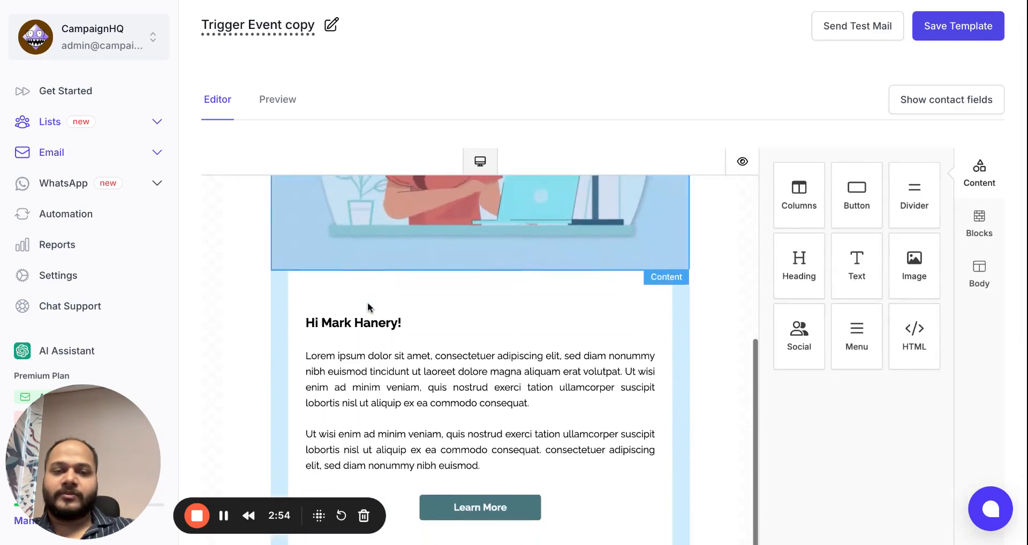
scroll(769, 53, "down", 3)
left_click(323, 228)
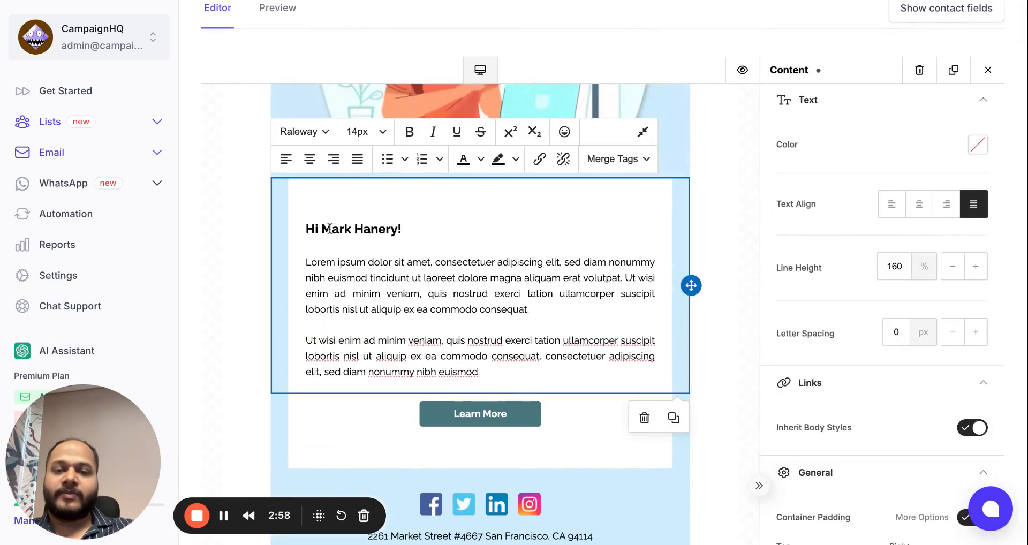
left_click_drag(323, 229, 402, 229)
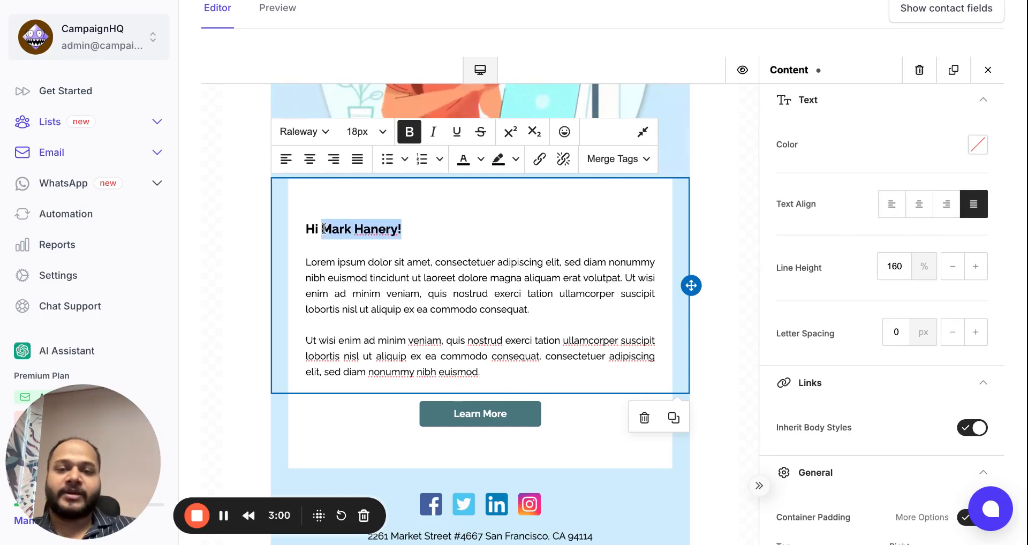
key("BackSpace")
left_click(602, 160)
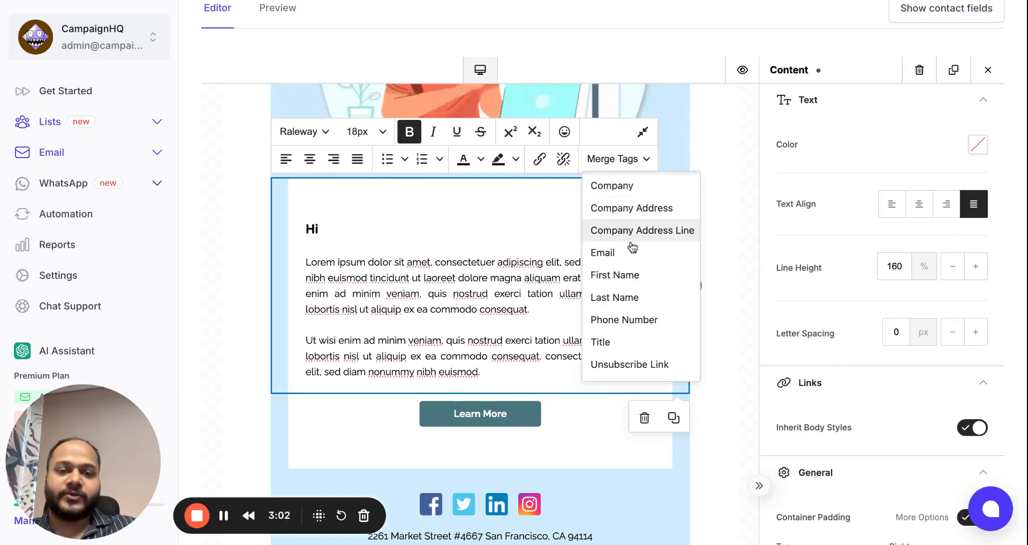
left_click(632, 275)
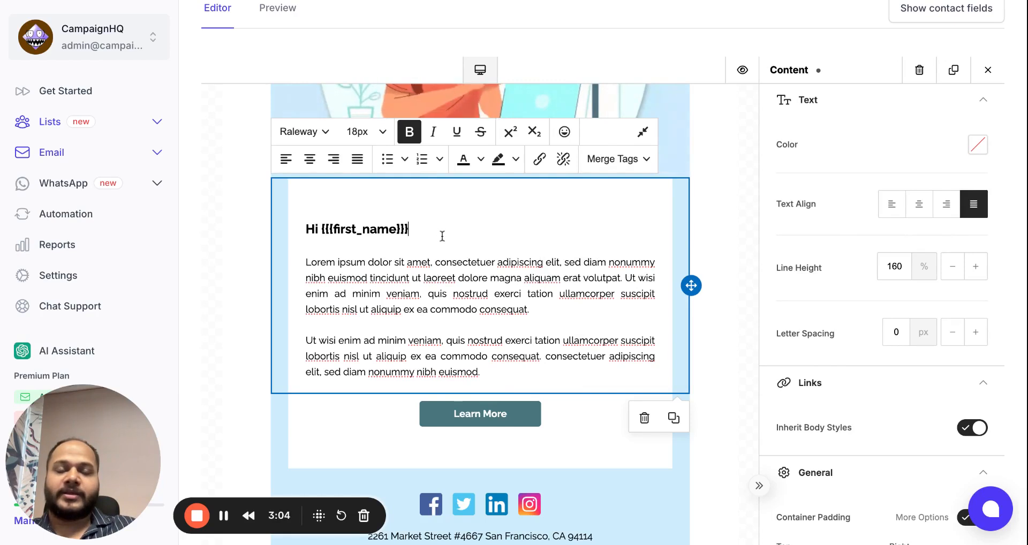
left_click_drag(410, 229, 321, 229)
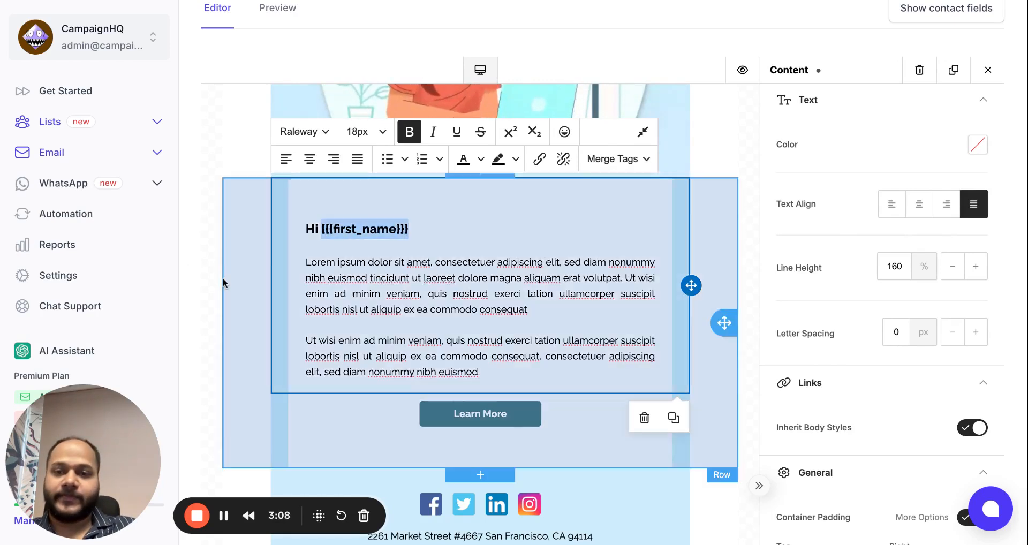
left_click(224, 284)
scroll(705, 147, "up", 5)
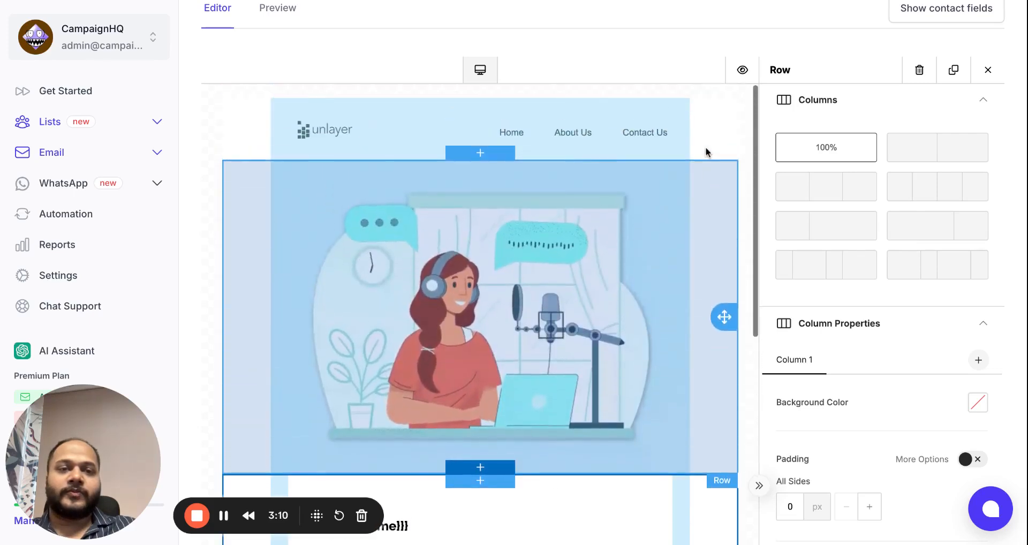
scroll(836, 58, "up", 2)
Send a test email via the 'test' list to the suggested recipient, then save the template.
left_click(856, 32)
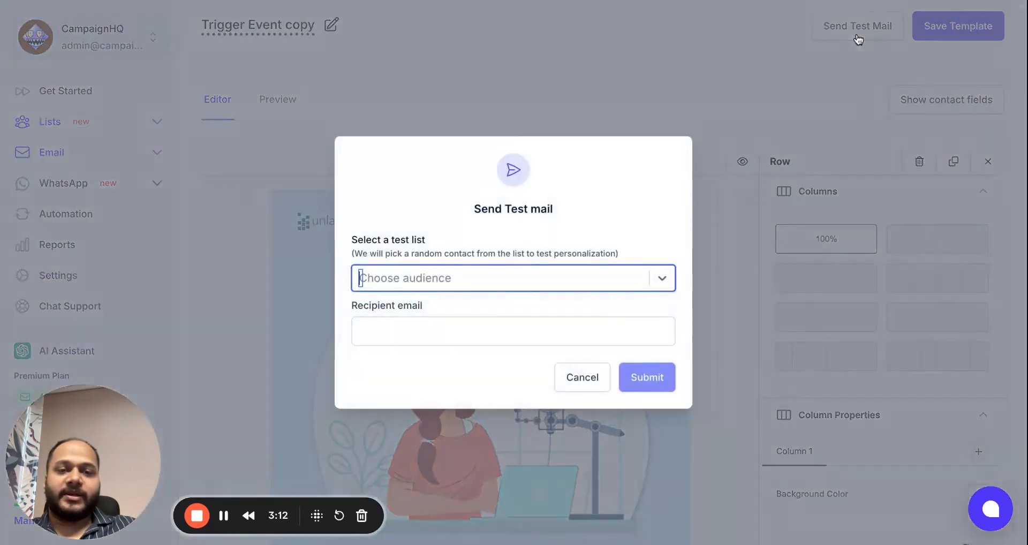
left_click(544, 276)
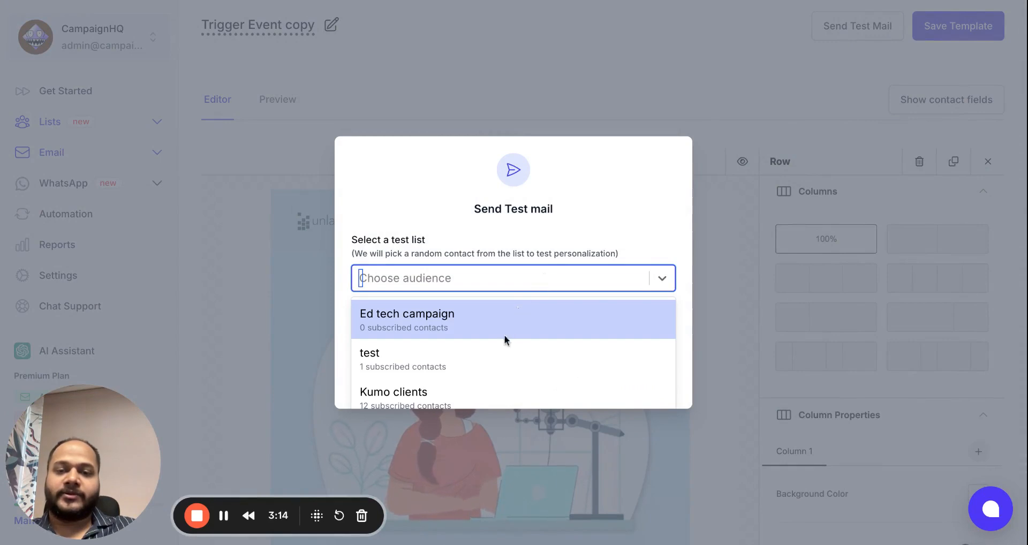
left_click(498, 354)
left_click(464, 333)
type("vis")
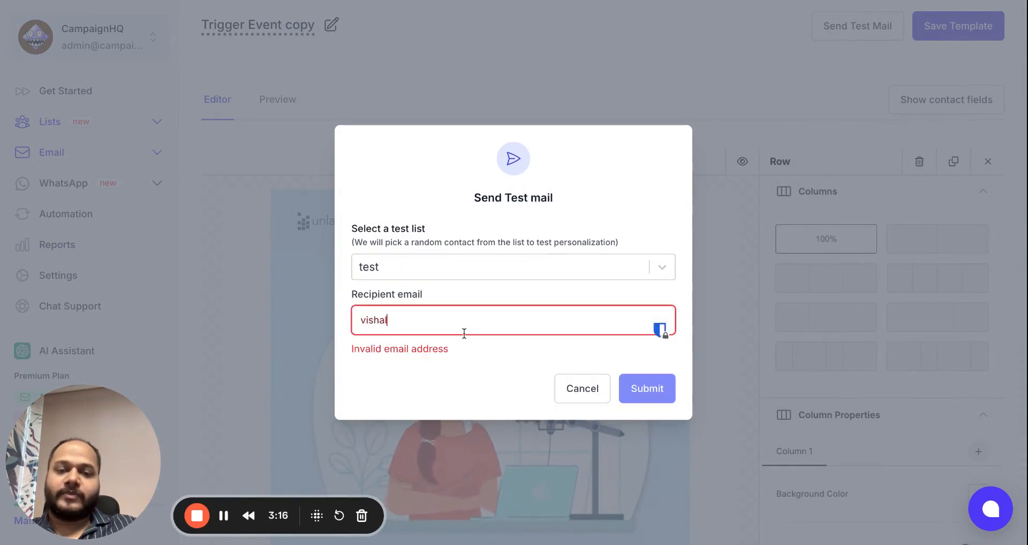
type("hal")
left_click(464, 339)
left_click(649, 378)
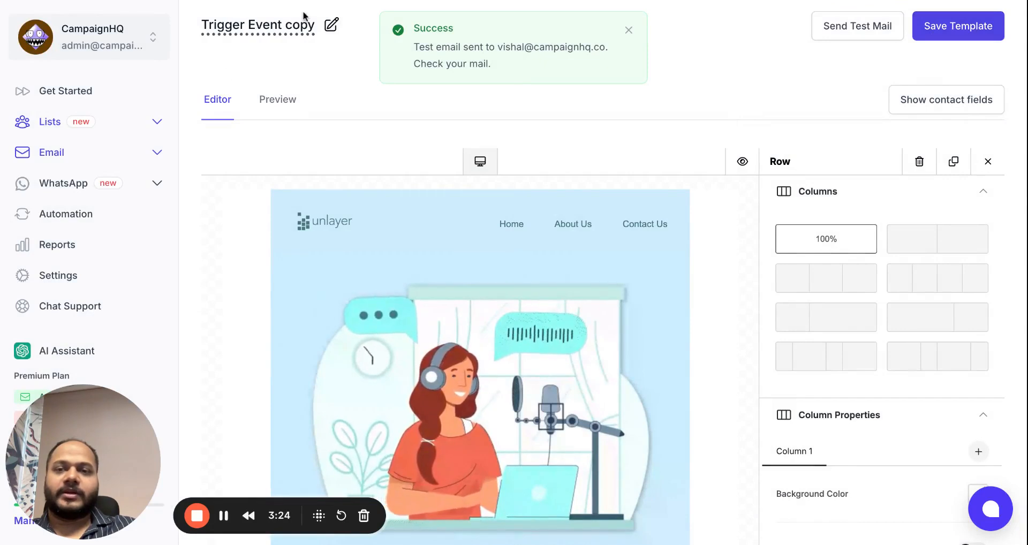
left_click(948, 39)
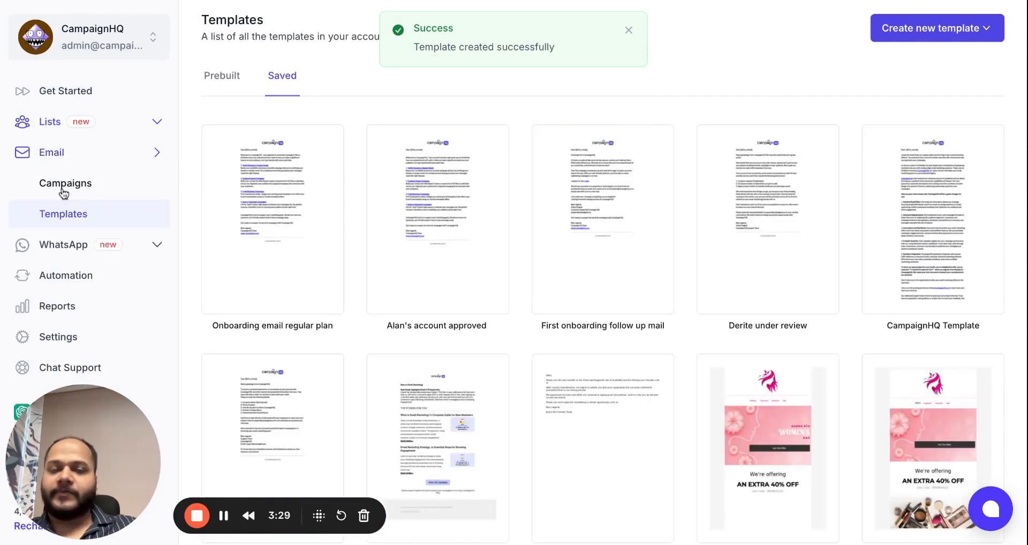
Create a new Email-channel campaign named 'Demo' from the Campaigns list and begin its setup.
left_click(63, 192)
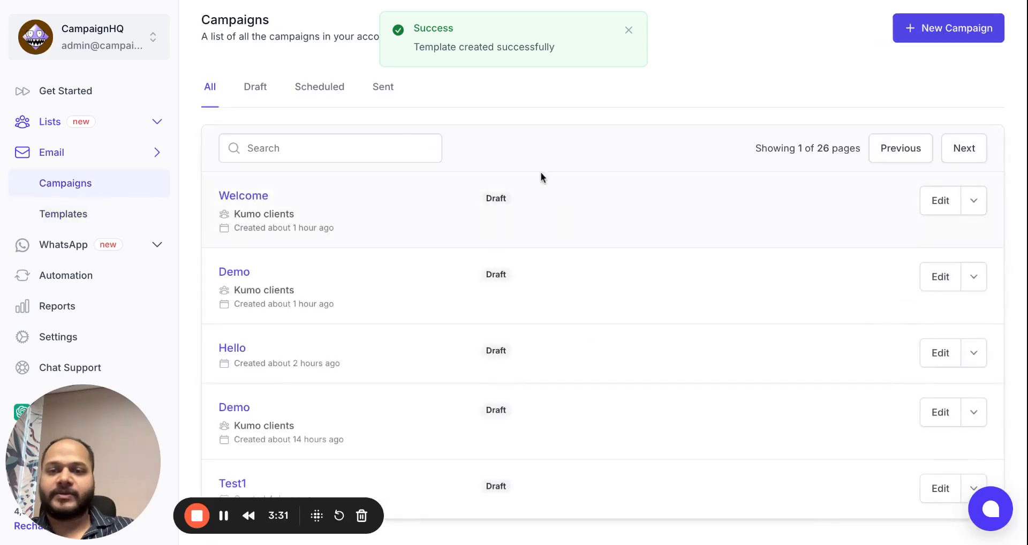
left_click(629, 29)
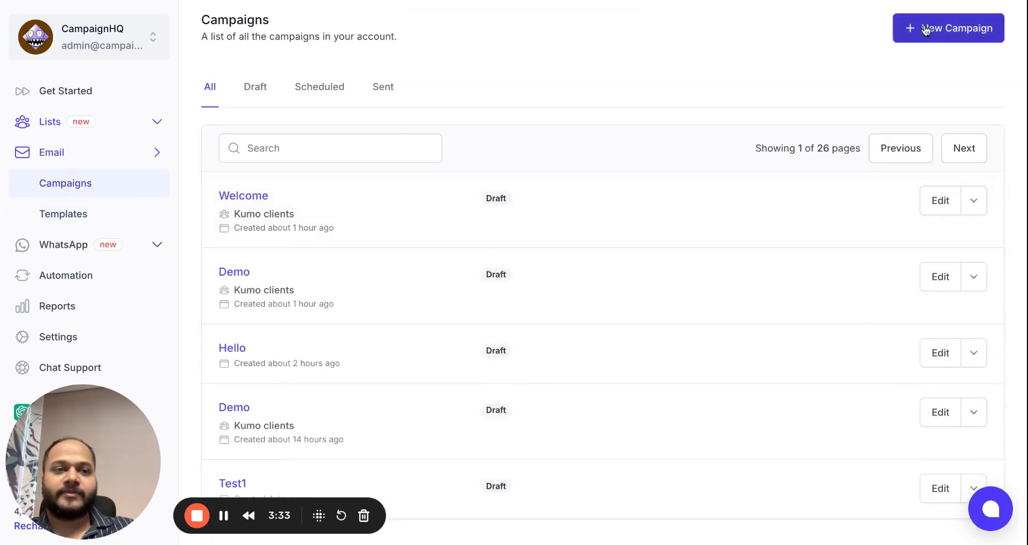
left_click(915, 28)
type("Dem")
left_click(530, 236)
left_click(366, 337)
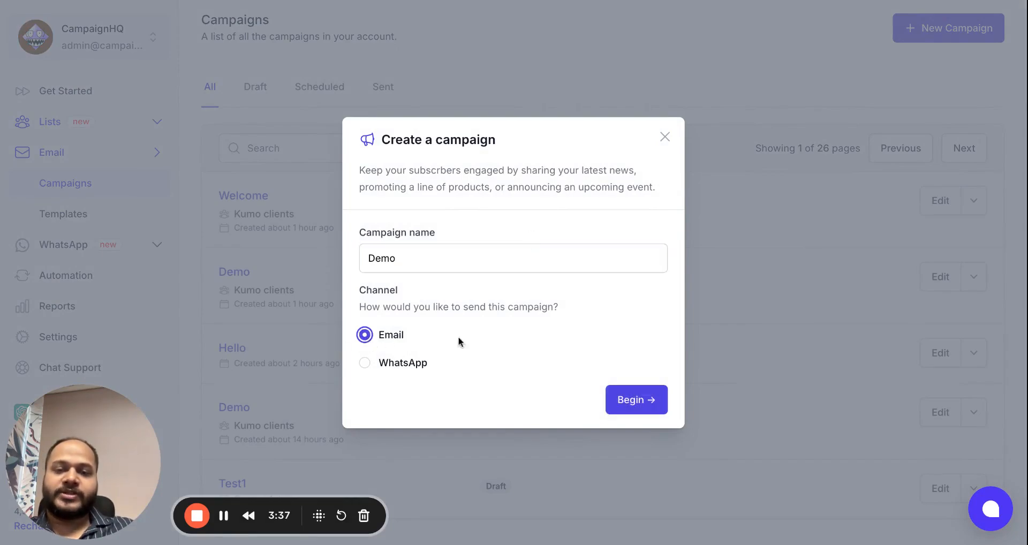
left_click(637, 402)
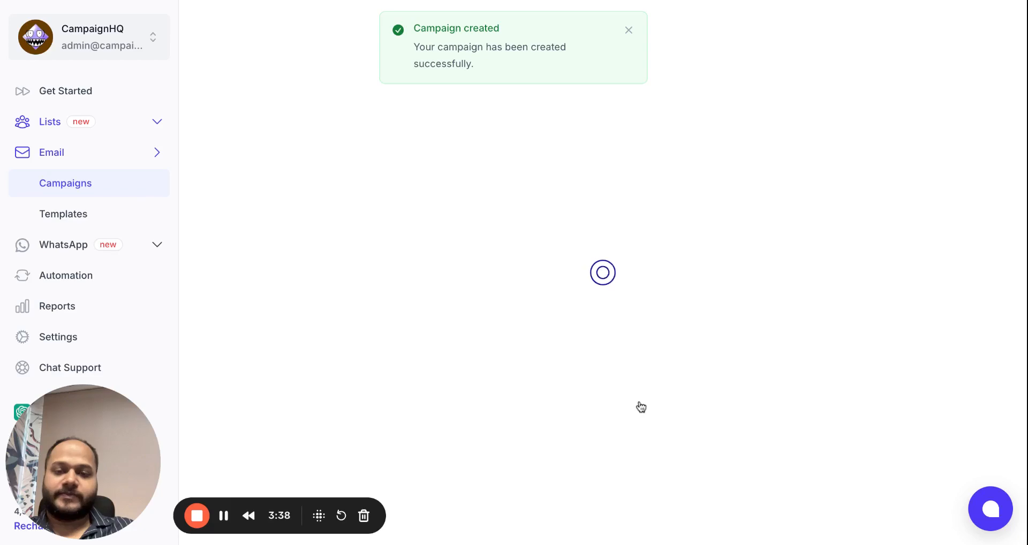
Set the Demo campaign's recipients to the Kumo clients audience, Reachable segment.
left_click(629, 31)
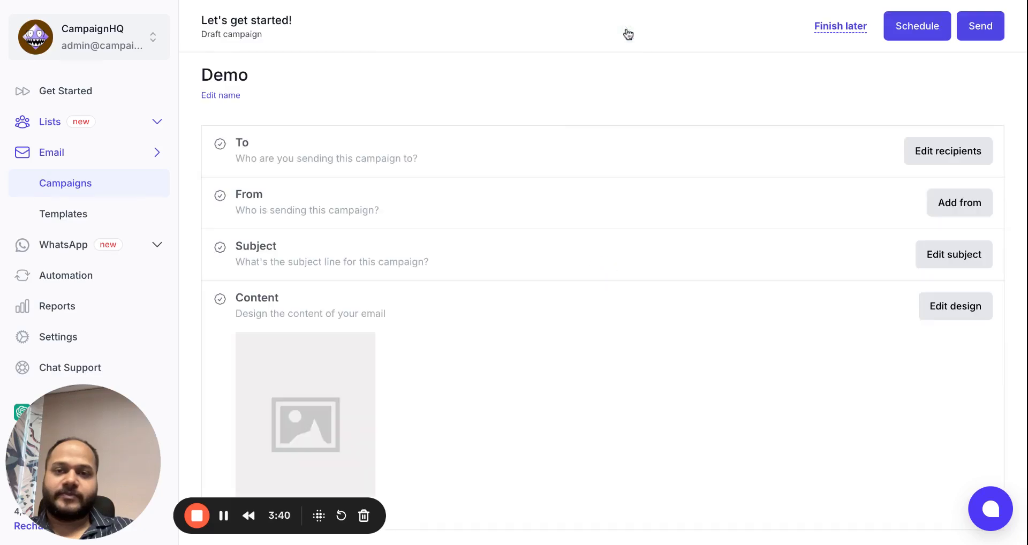
left_click(970, 164)
scroll(590, 143, "down", 1)
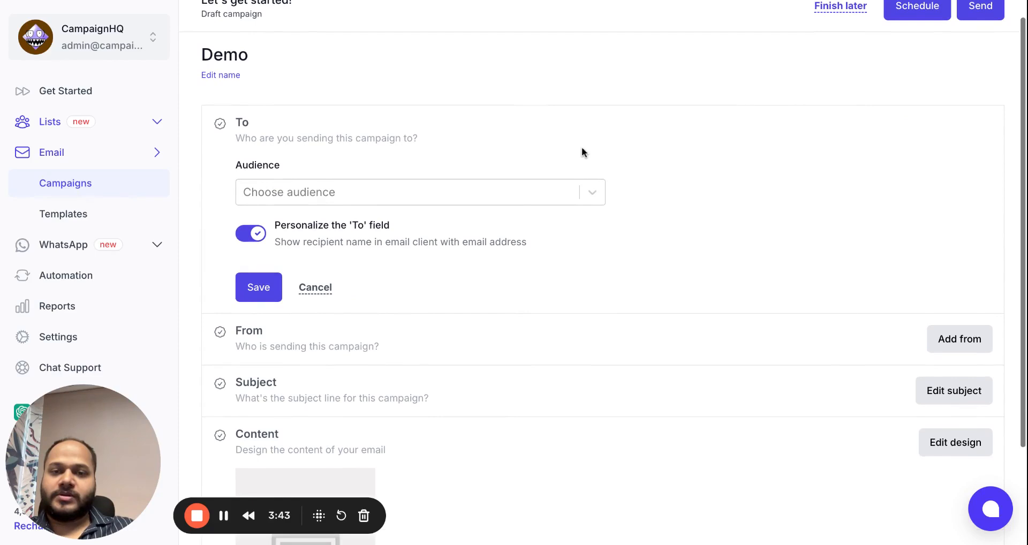
left_click(556, 185)
left_click(450, 318)
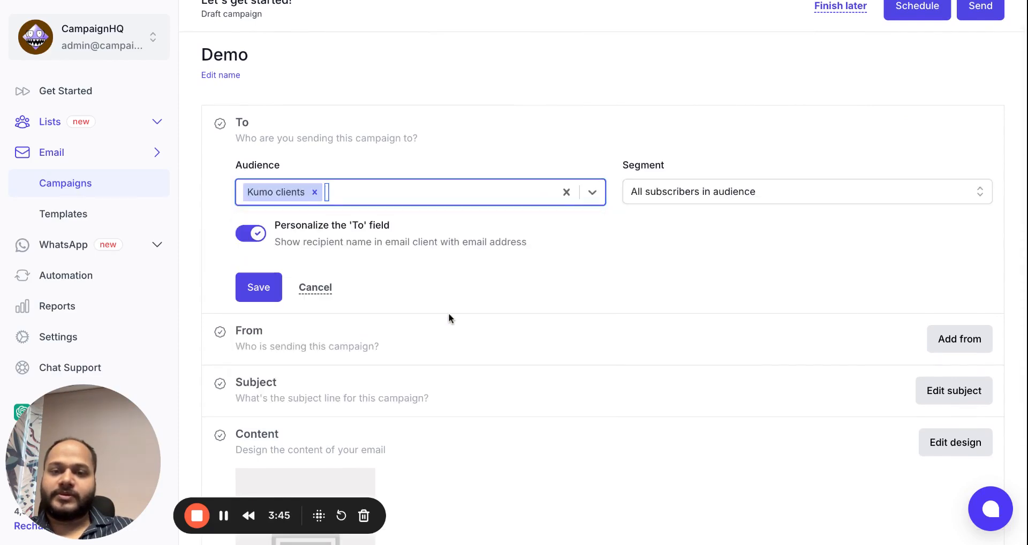
left_click(723, 194)
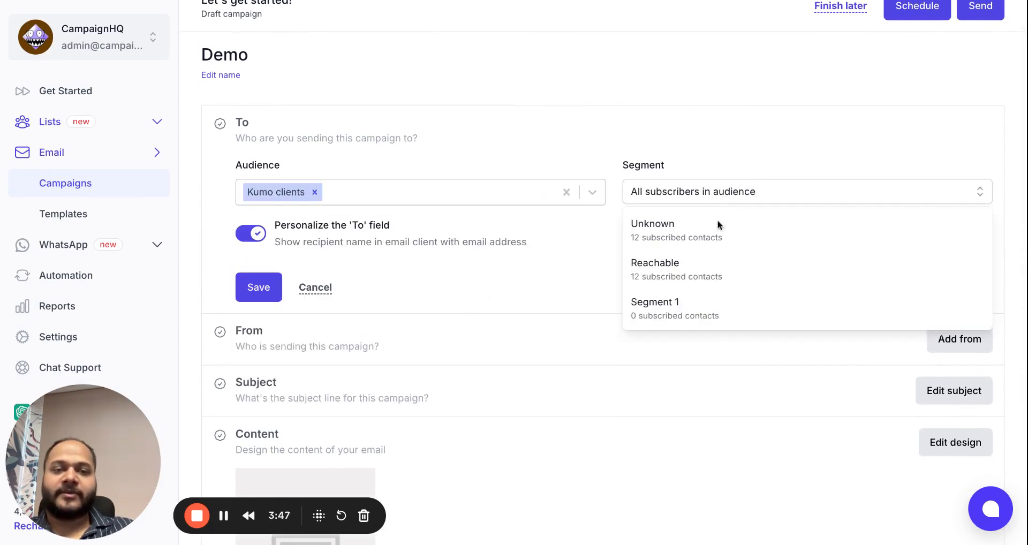
left_click(707, 276)
left_click(255, 300)
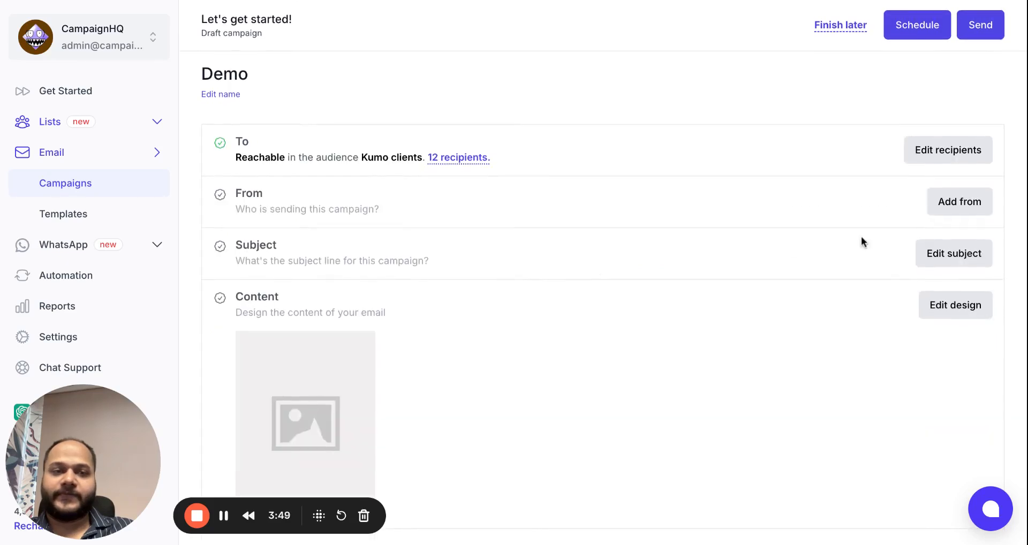
Save a sender name and a sender email address on the campaignhq.co domain.
left_click(960, 202)
scroll(410, 239, "down", 1)
left_click(393, 235)
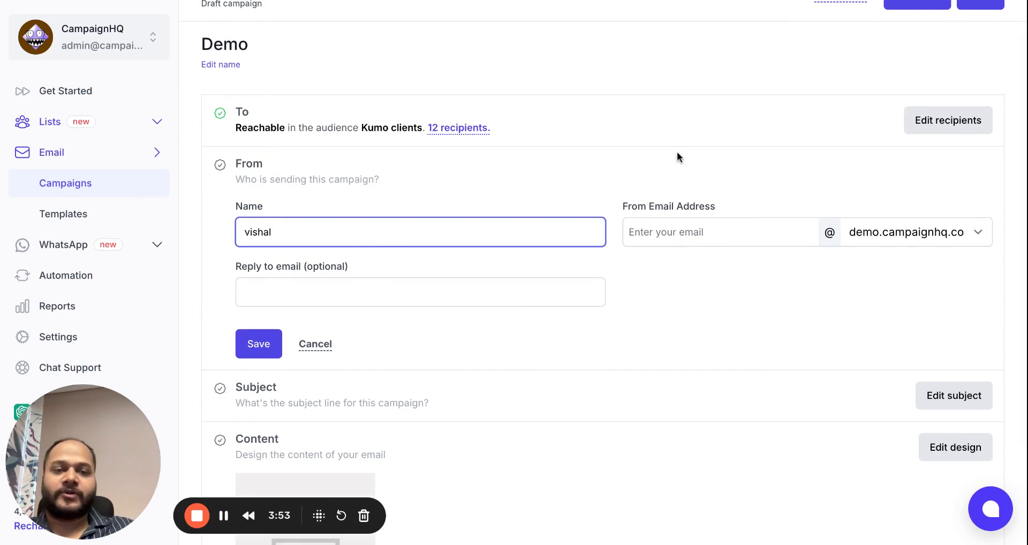
left_click(681, 231)
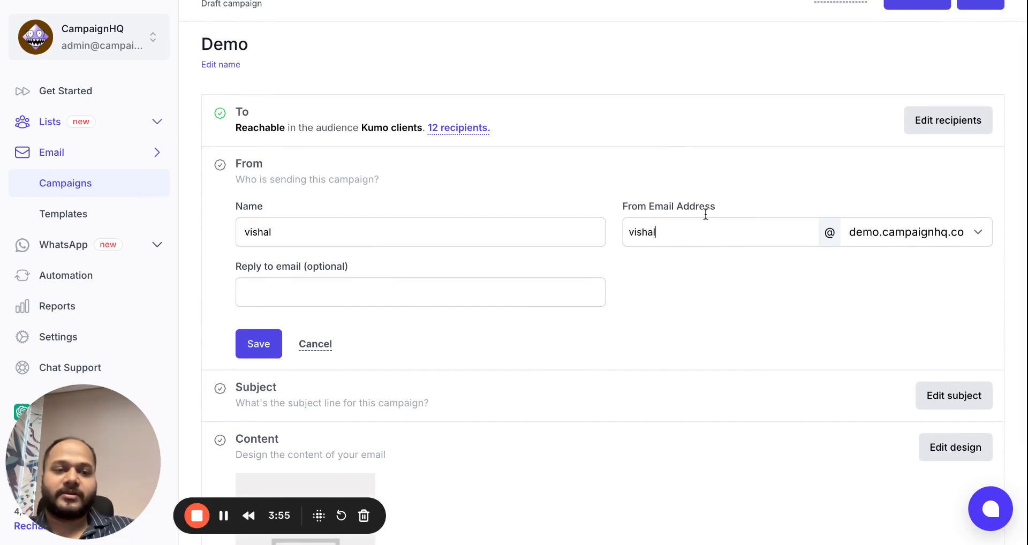
left_click(924, 237)
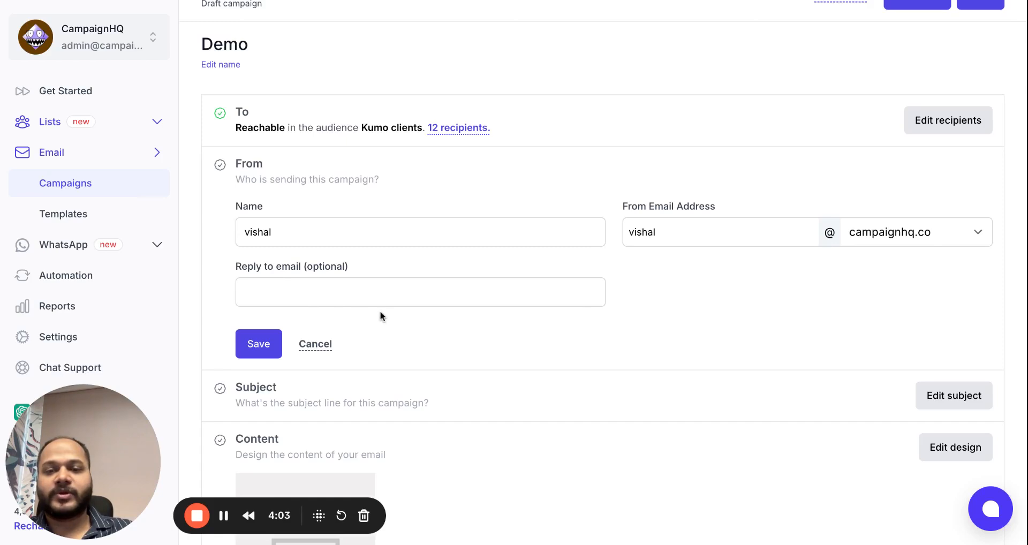
left_click(267, 343)
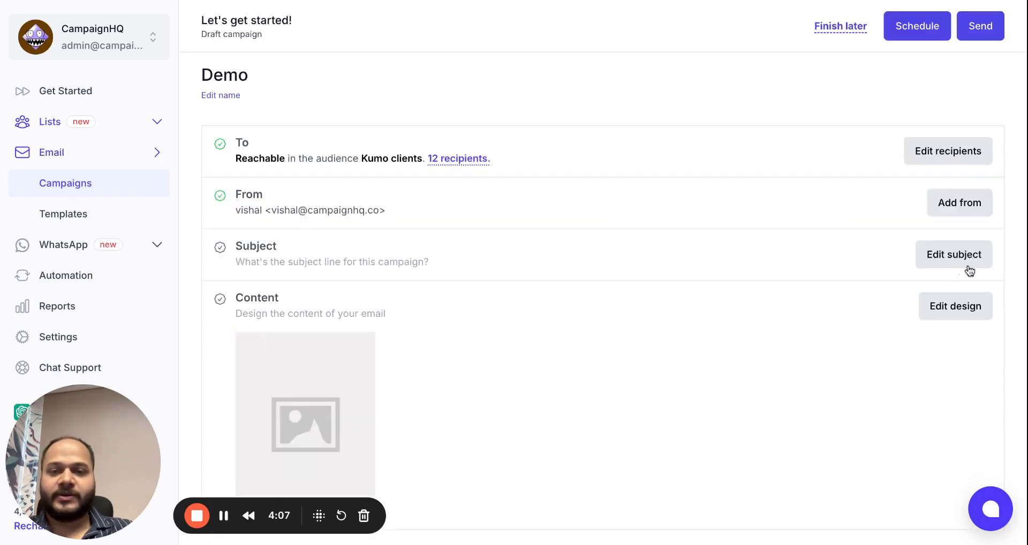
Enter subject 'Welcome to campaignhq', AI-rephrase it Awestruck to 'Behold the Marvel of CampaignHQ!', and save.
left_click(970, 270)
scroll(544, 276, "down", 1)
left_click(509, 275)
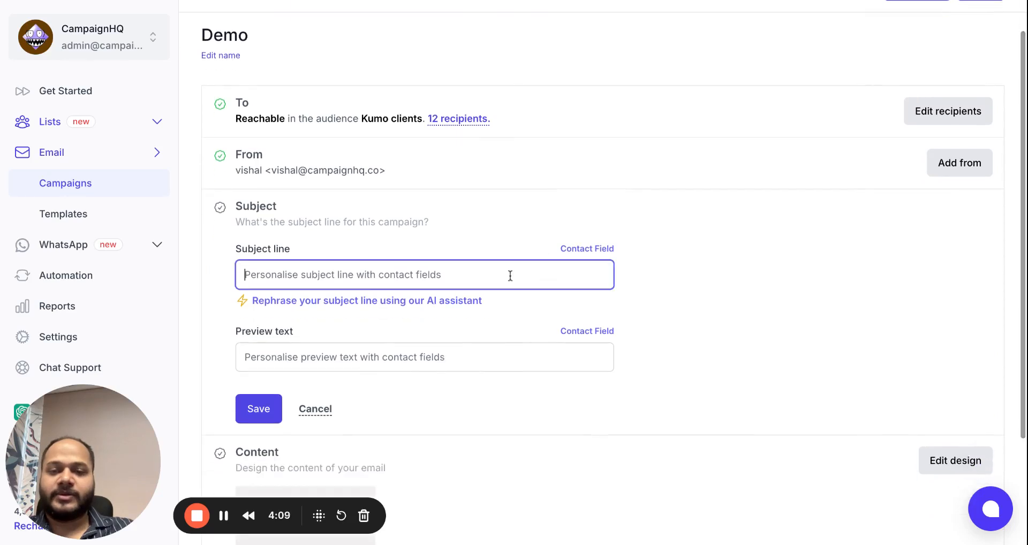
type("Welcome to campaignhq")
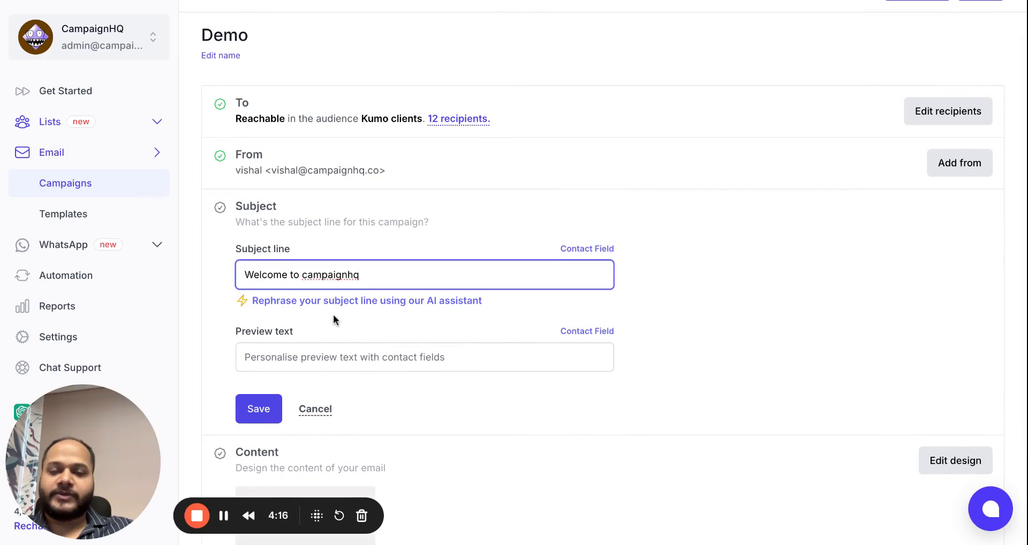
left_click(336, 300)
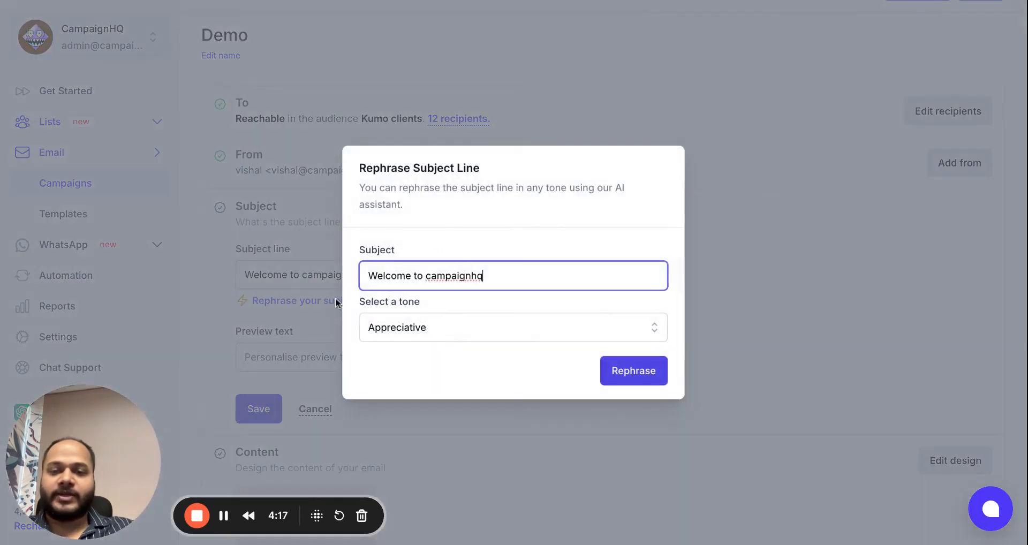
left_click(468, 318)
left_click(453, 416)
left_click(642, 364)
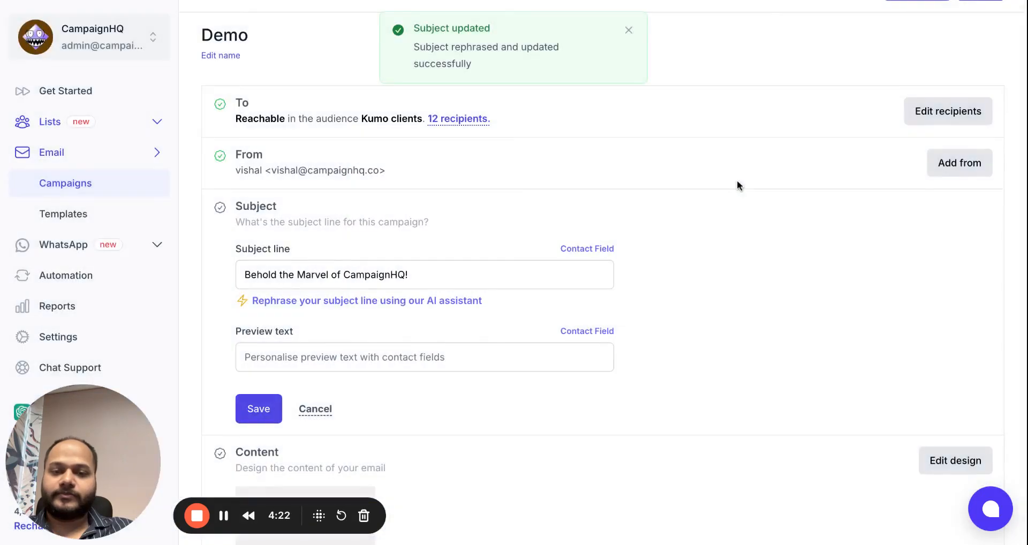
scroll(737, 184, "down", 2)
left_click(262, 323)
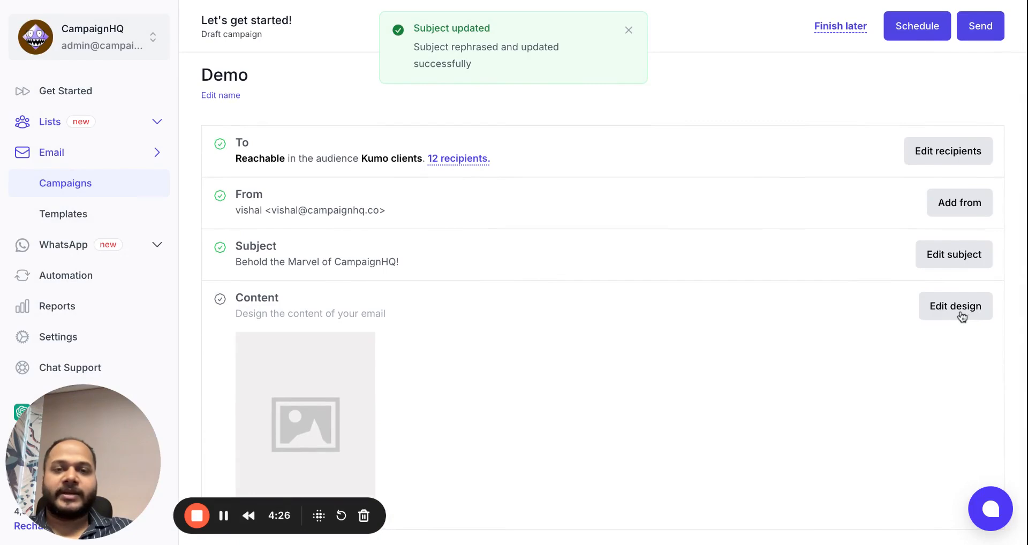
Design the Demo email in the drag-and-drop editor from the prebuilt Trigger Event template and save.
left_click(962, 316)
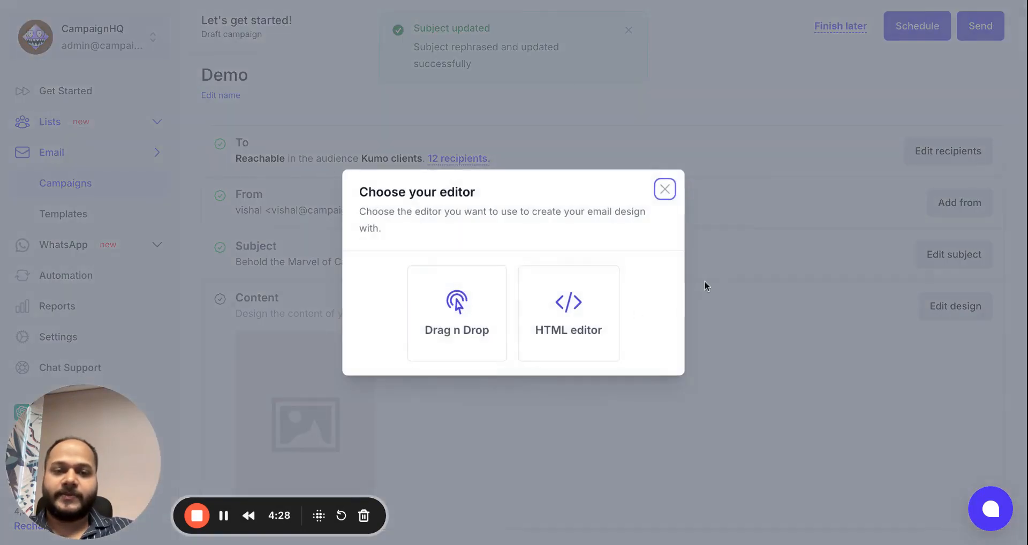
left_click(498, 333)
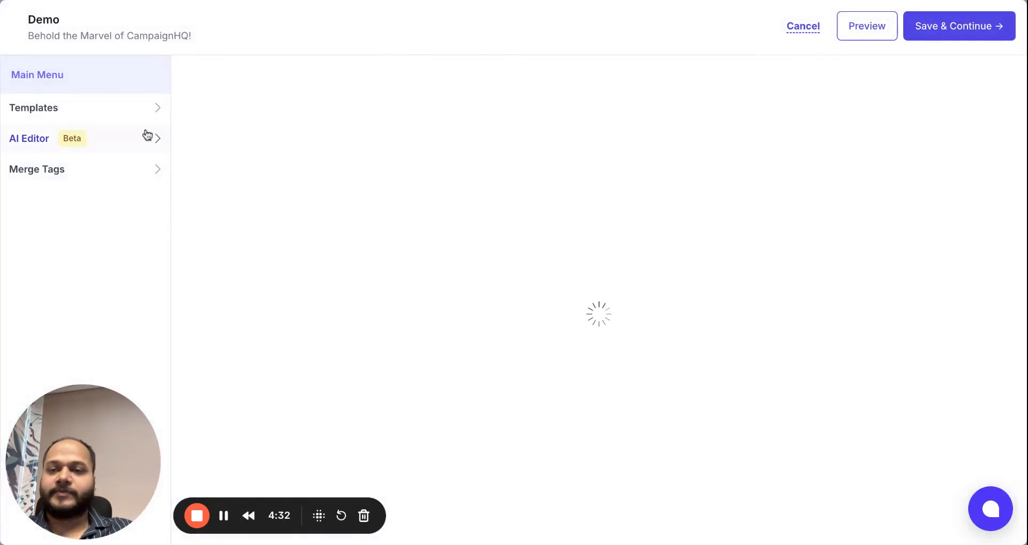
left_click(50, 107)
scroll(75, 265, "down", 5)
scroll(75, 266, "down", 5)
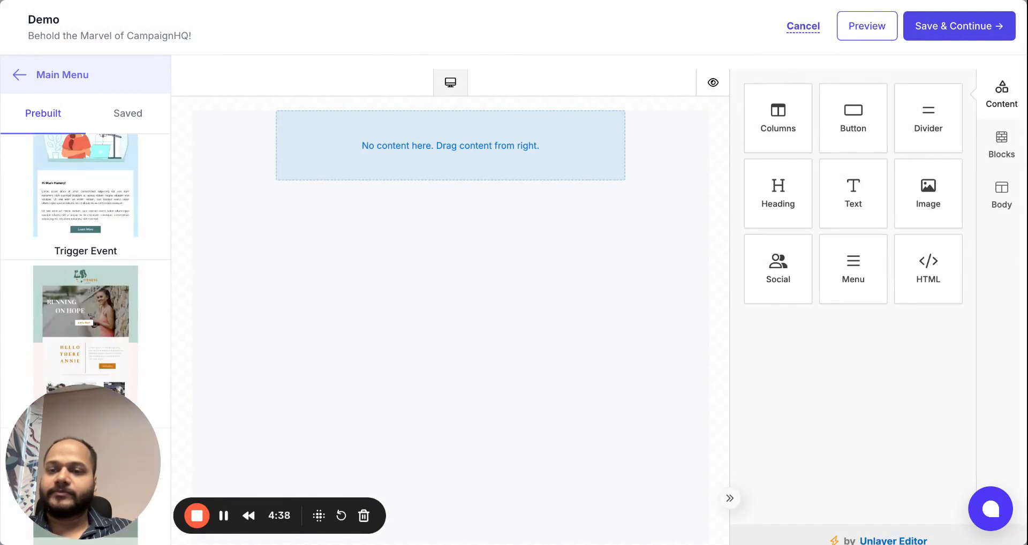
left_click(74, 205)
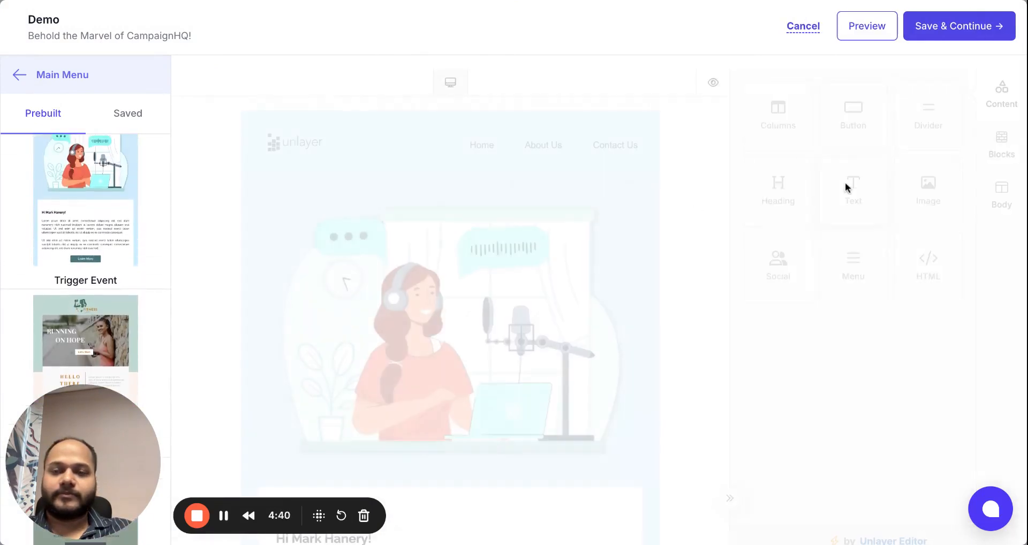
left_click(996, 41)
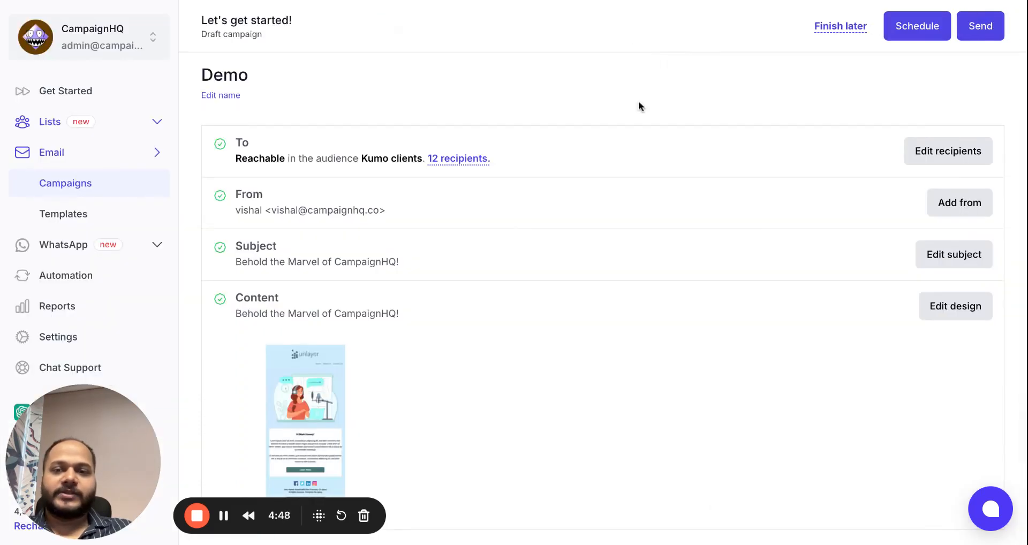
left_click(921, 33)
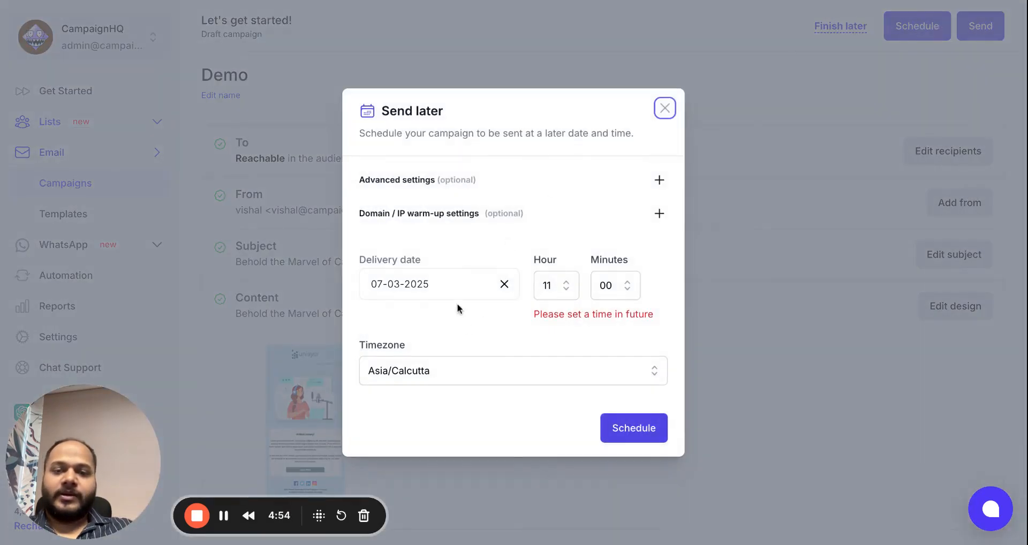
left_click(448, 370)
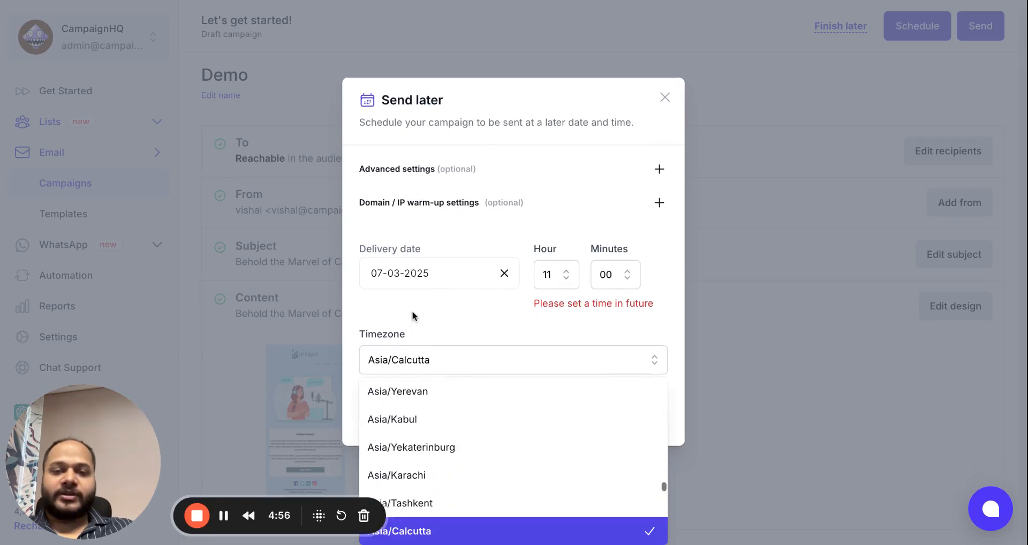
left_click(412, 310)
left_click(564, 285)
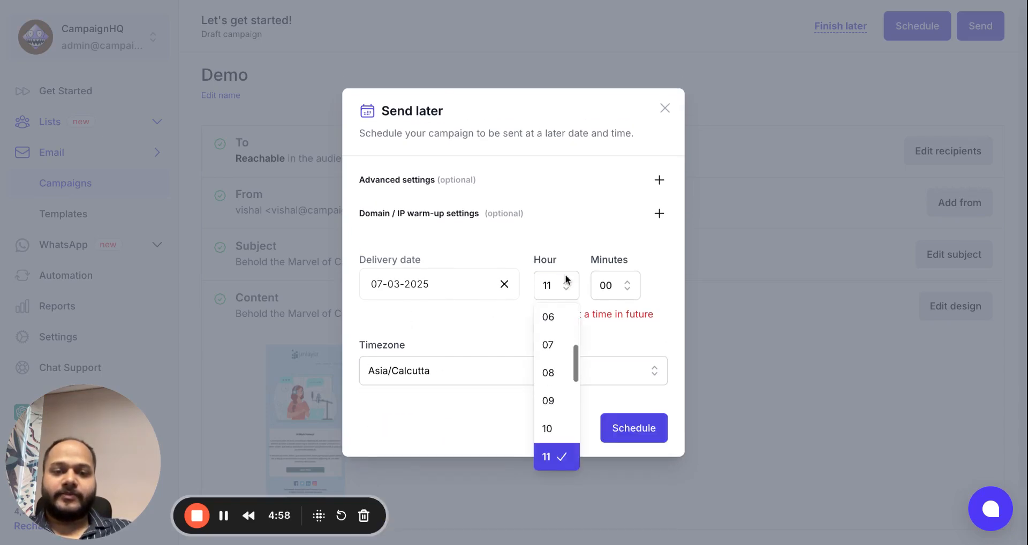
scroll(560, 434, "down", 1)
left_click(557, 438)
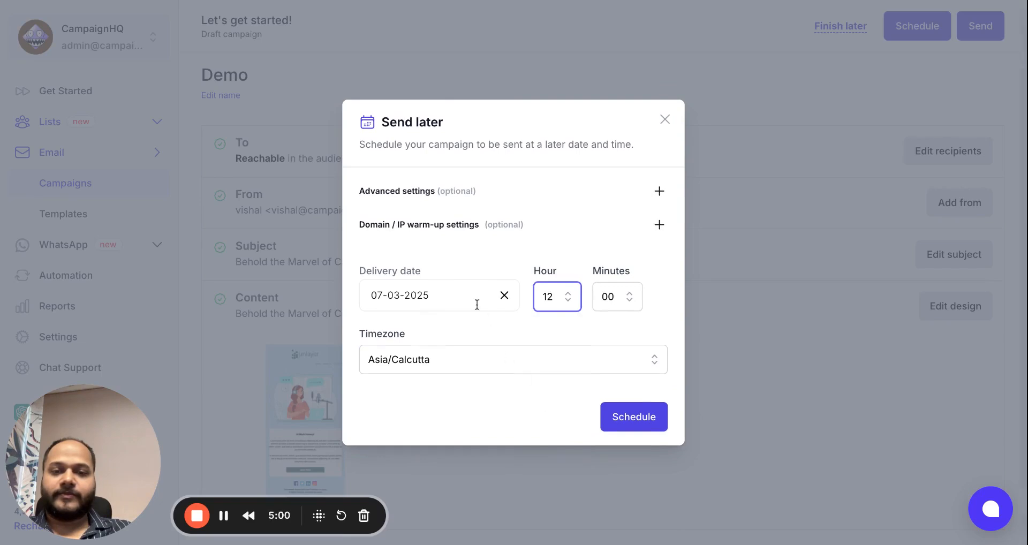
left_click(660, 192)
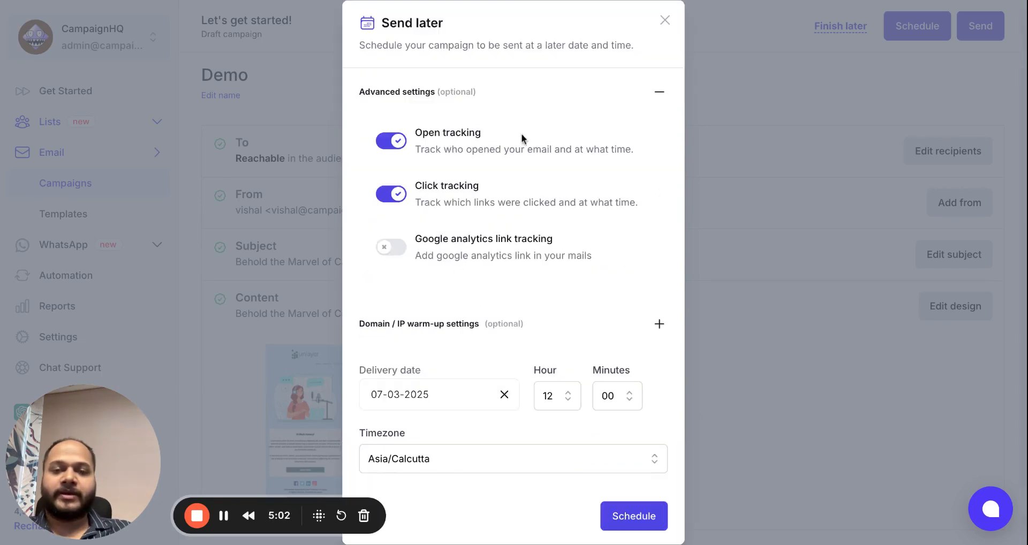
left_click(665, 20)
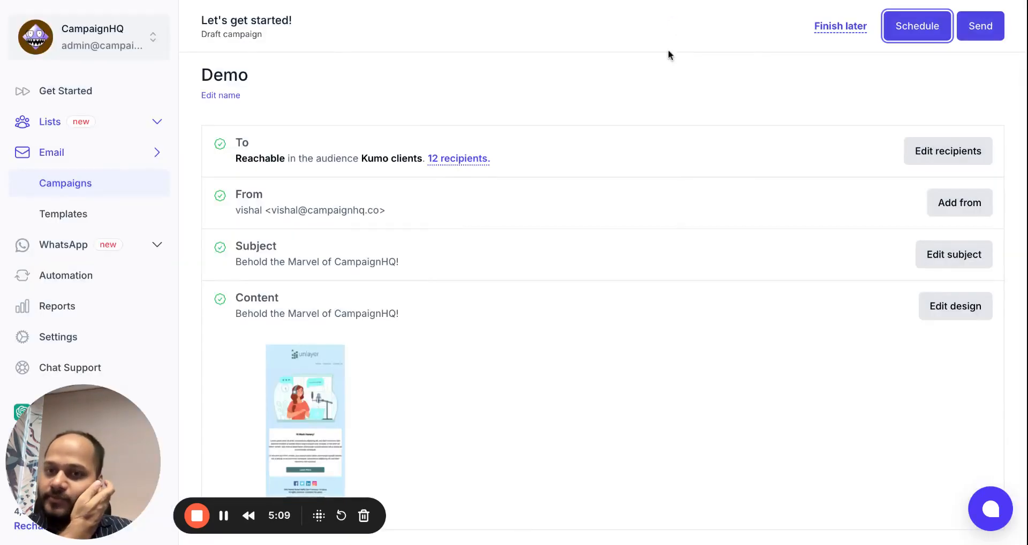
Open the Email verification service launch campaign from page 2 and review its performance report.
left_click(64, 190)
scroll(464, 192, "down", 1)
double_click(961, 119)
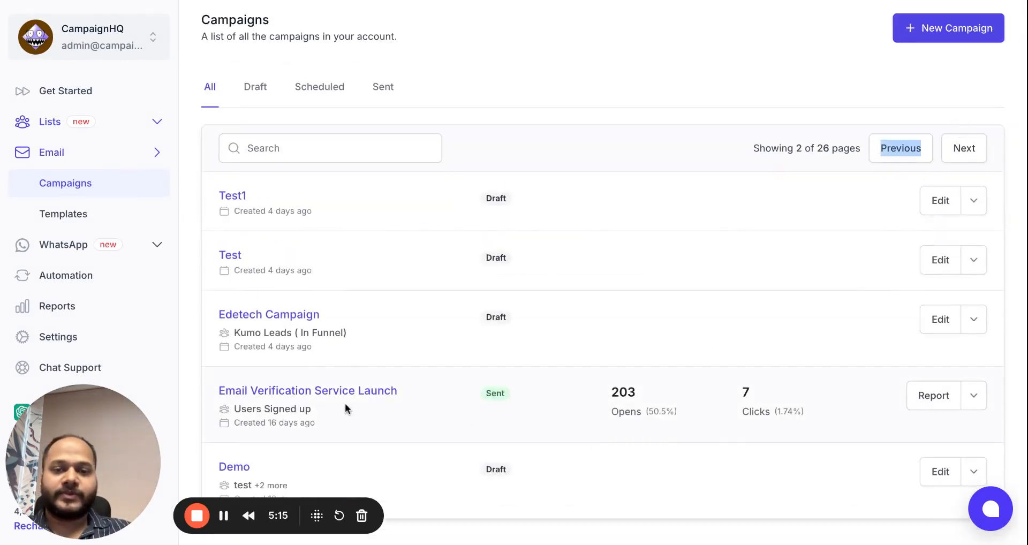
left_click(345, 406)
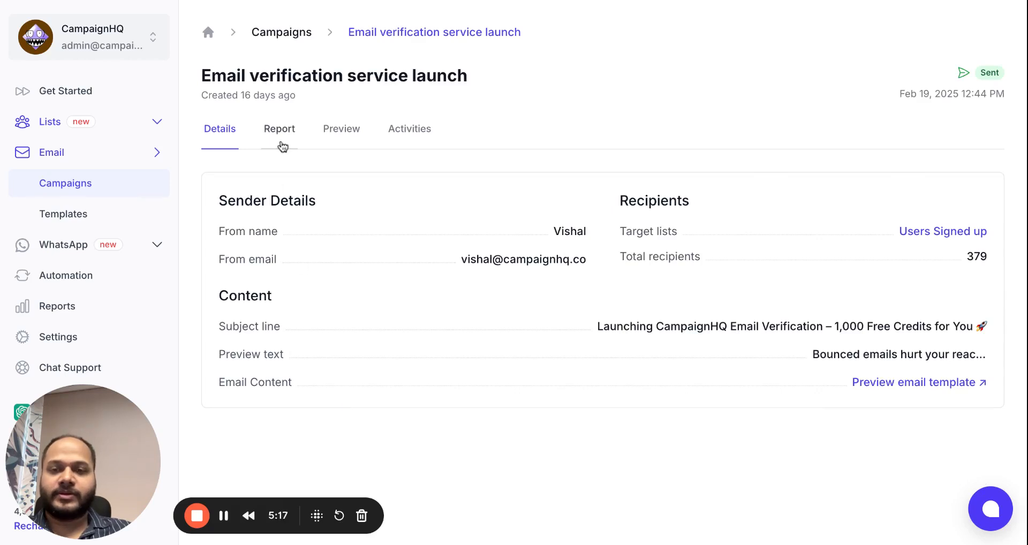
left_click(281, 143)
scroll(448, 214, "down", 1)
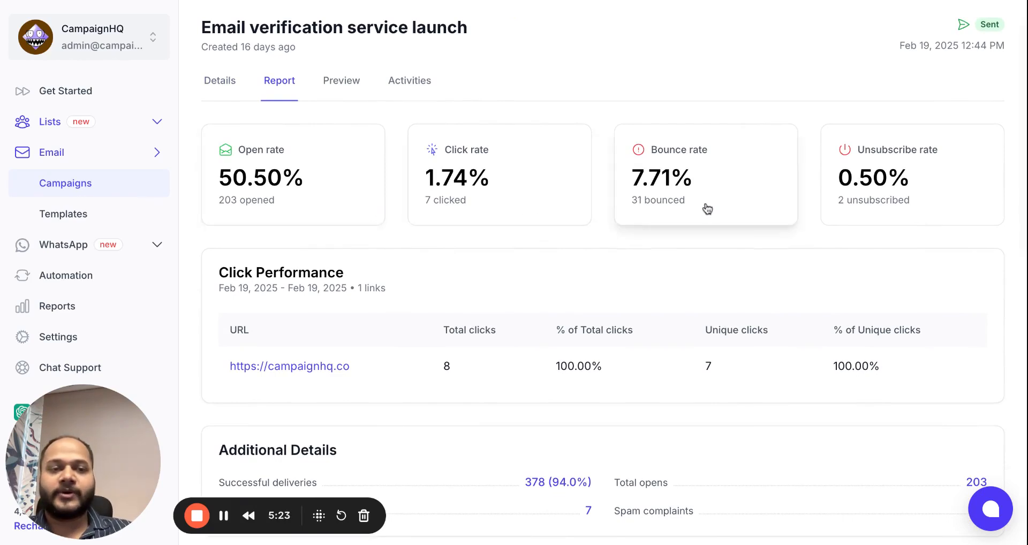
scroll(706, 208, "down", 3)
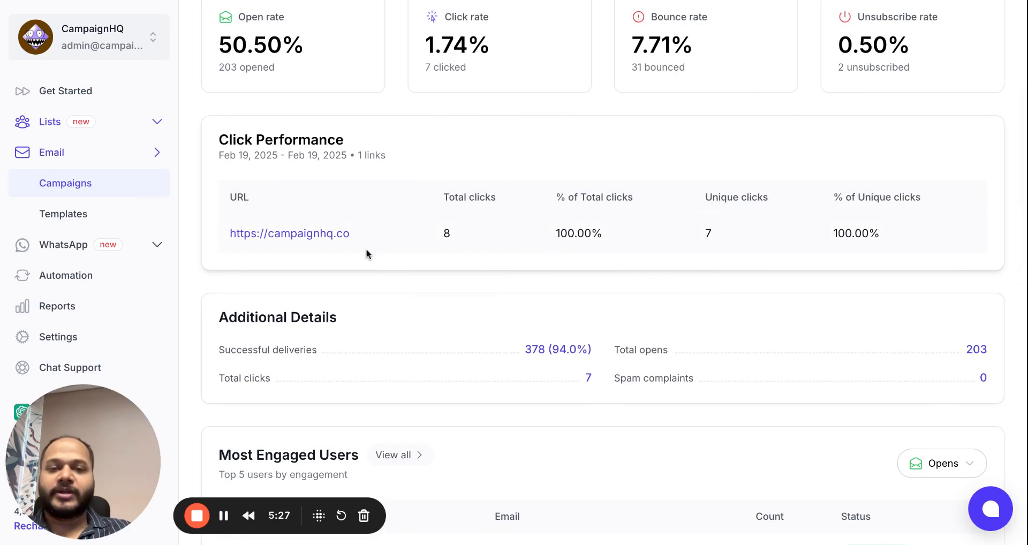
scroll(365, 249, "down", 2)
scroll(365, 248, "down", 2)
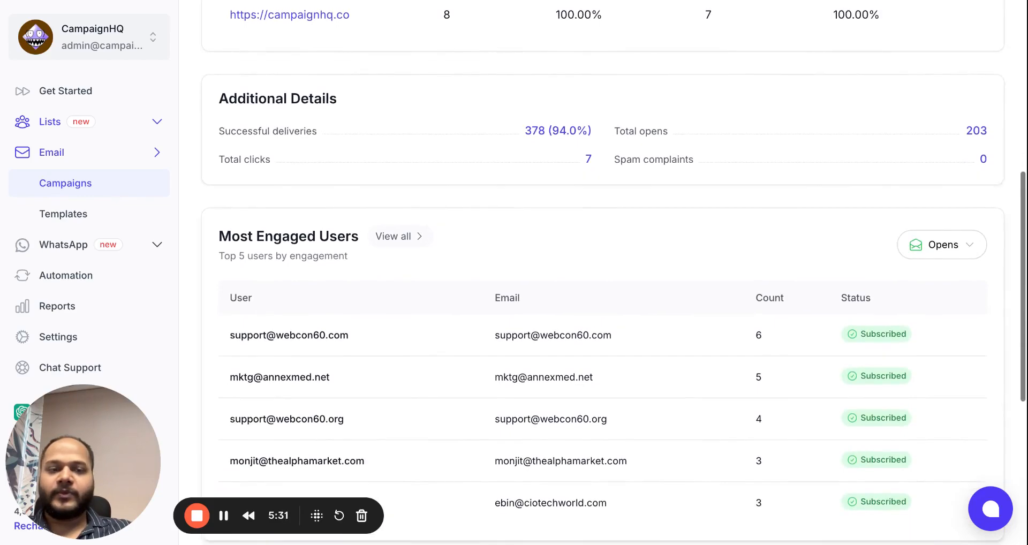
scroll(767, 154, "down", 3)
Rank most engaged users by Clicks and open the activity list of contacts who clicked.
left_click(958, 114)
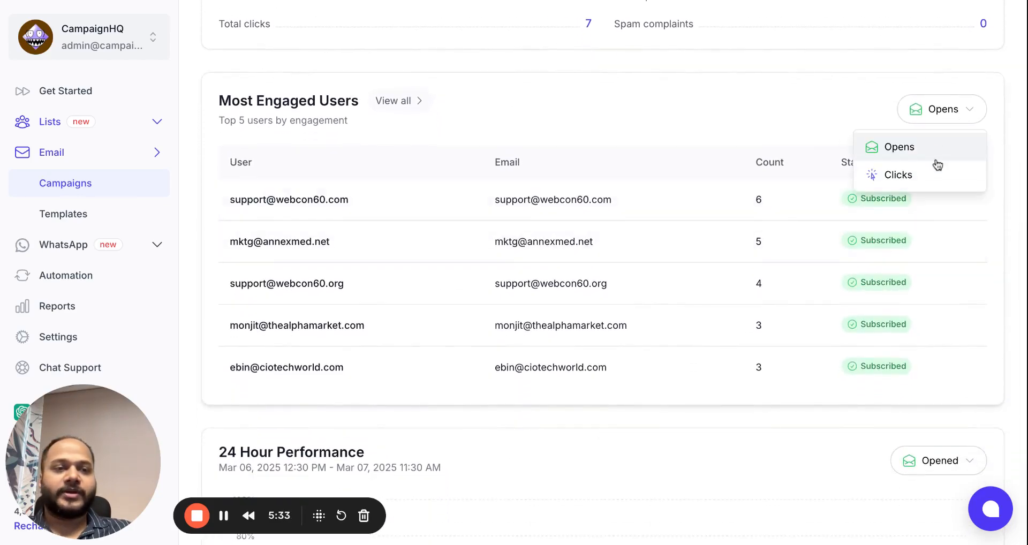
left_click(932, 176)
scroll(782, 284, "down", 3)
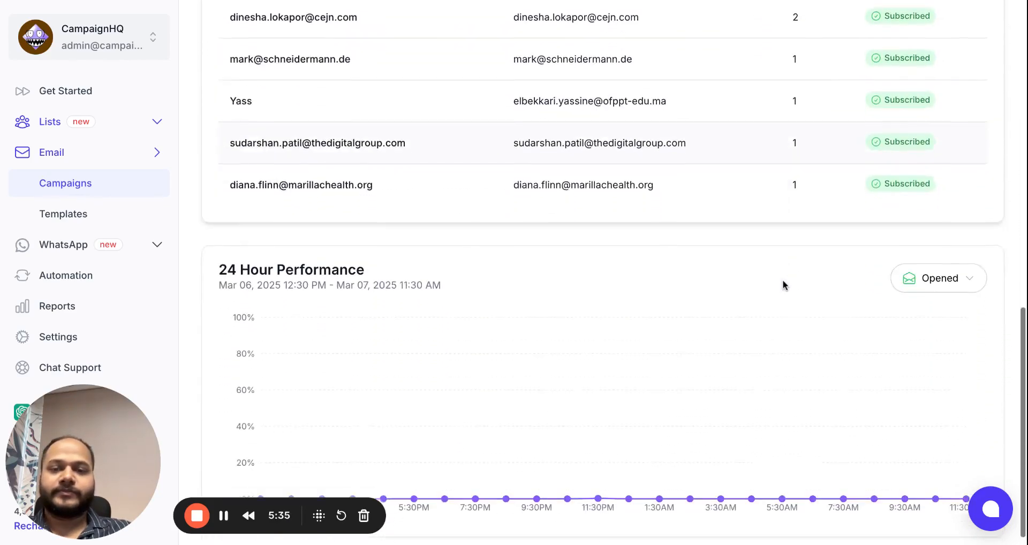
scroll(589, 328, "up", 6)
scroll(588, 323, "up", 7)
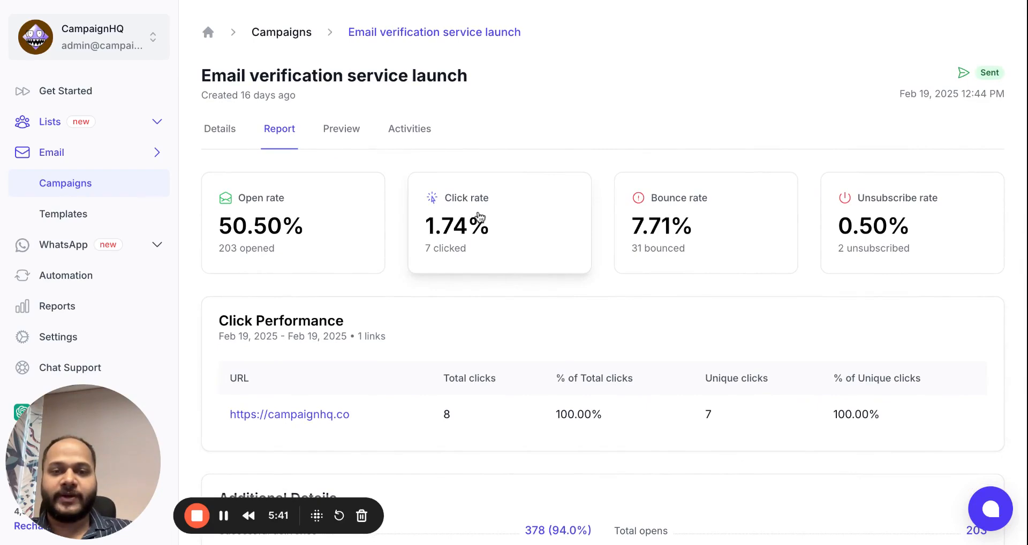
left_click(478, 215)
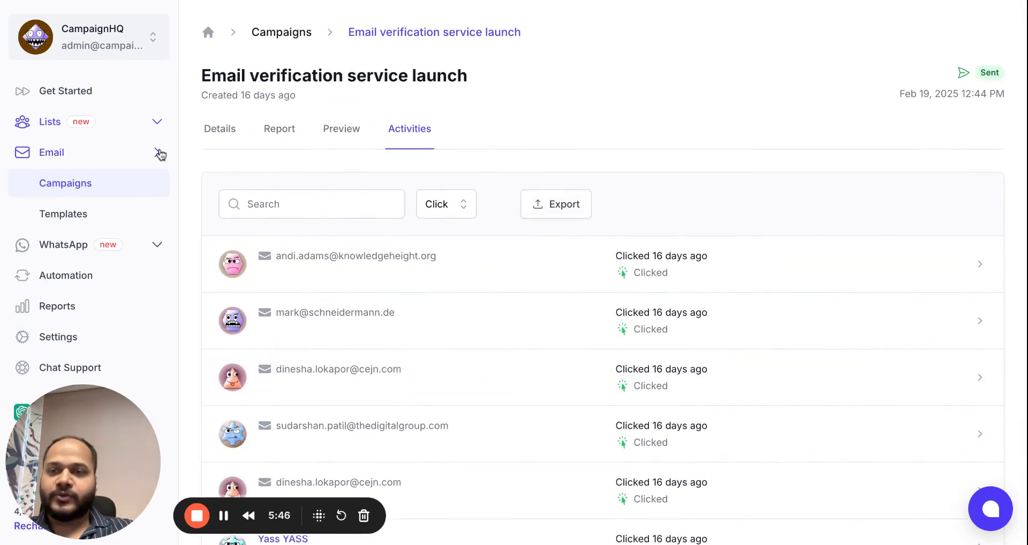
left_click(122, 153)
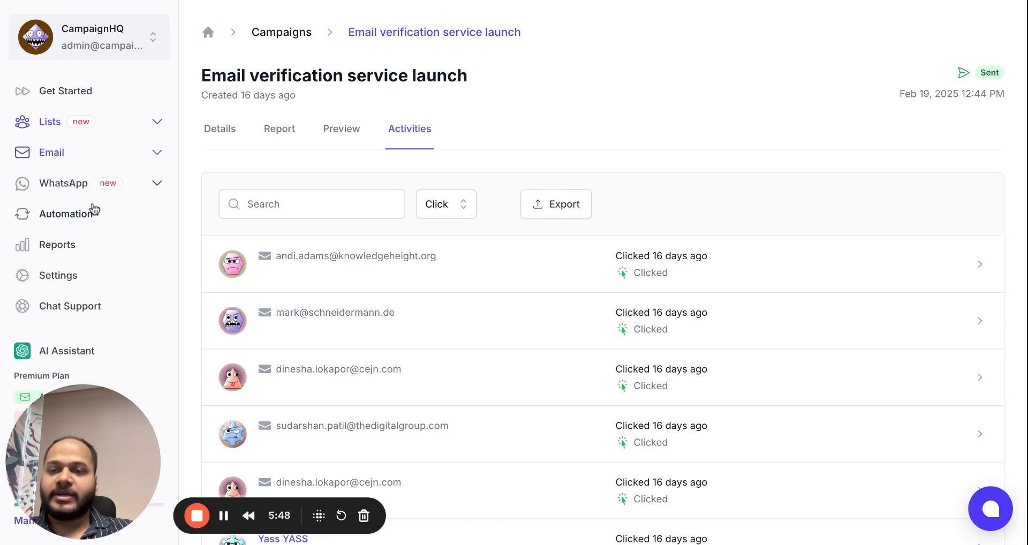
Open the Welcome User automation from page 2 of Automations and inspect its Send Email step.
left_click(86, 215)
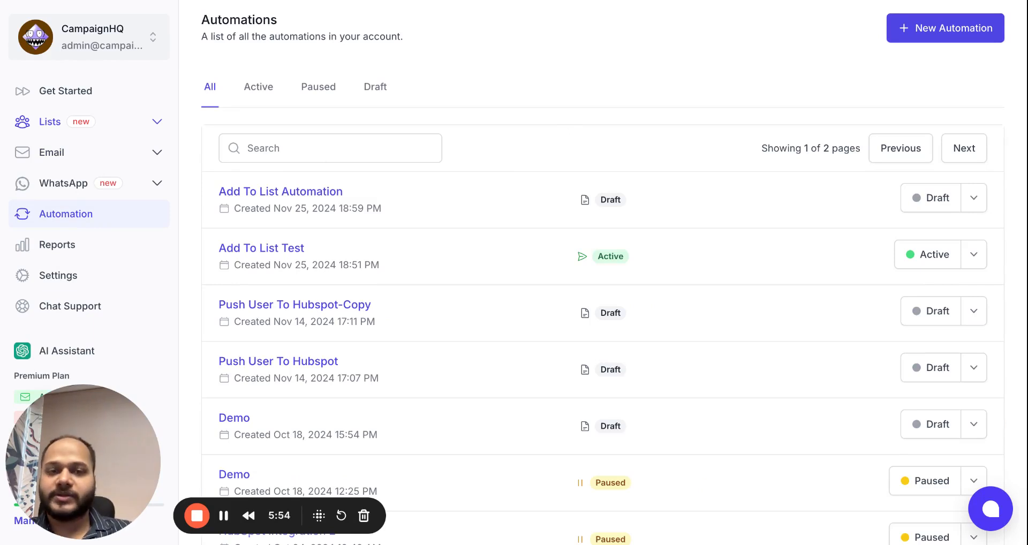
left_click(983, 147)
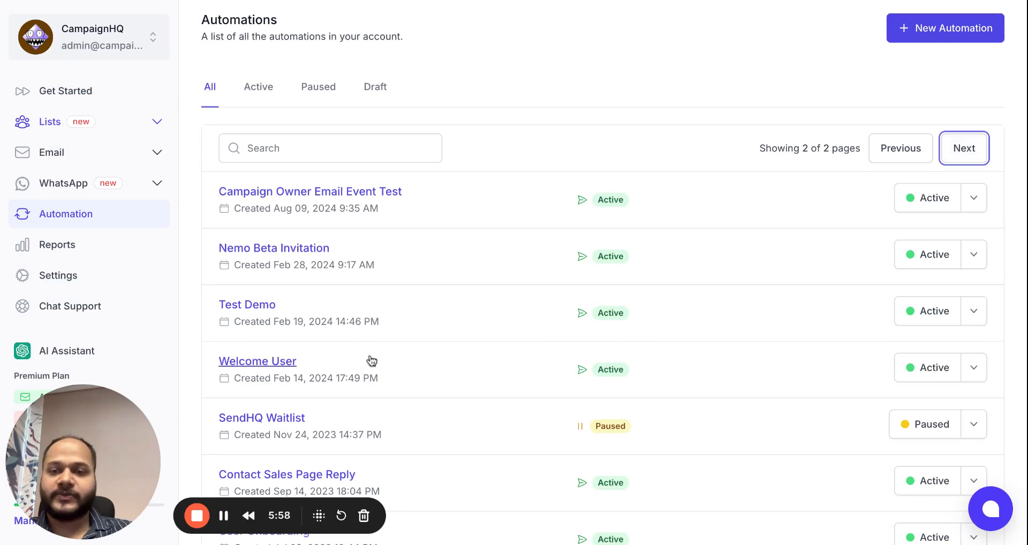
scroll(369, 359, "down", 2)
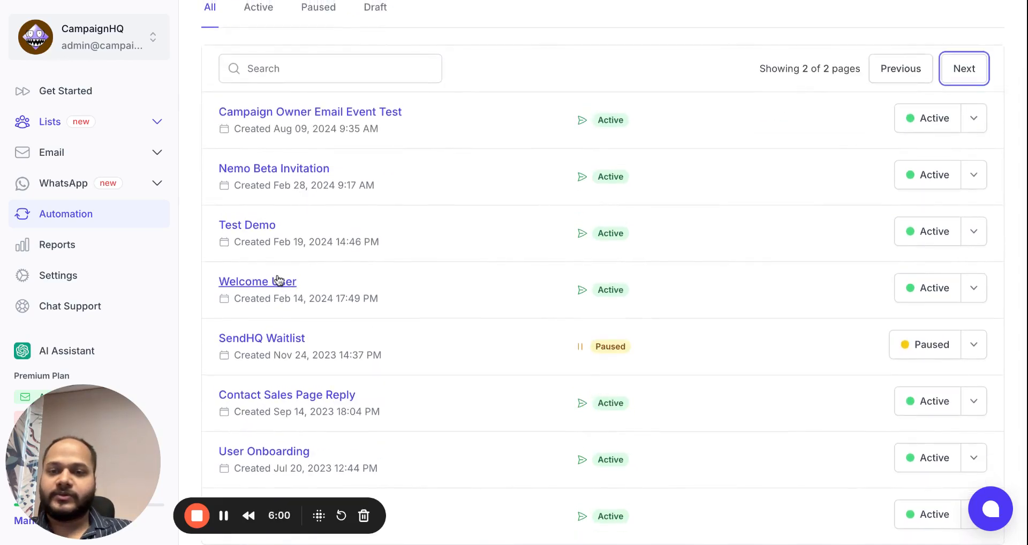
left_click(275, 283)
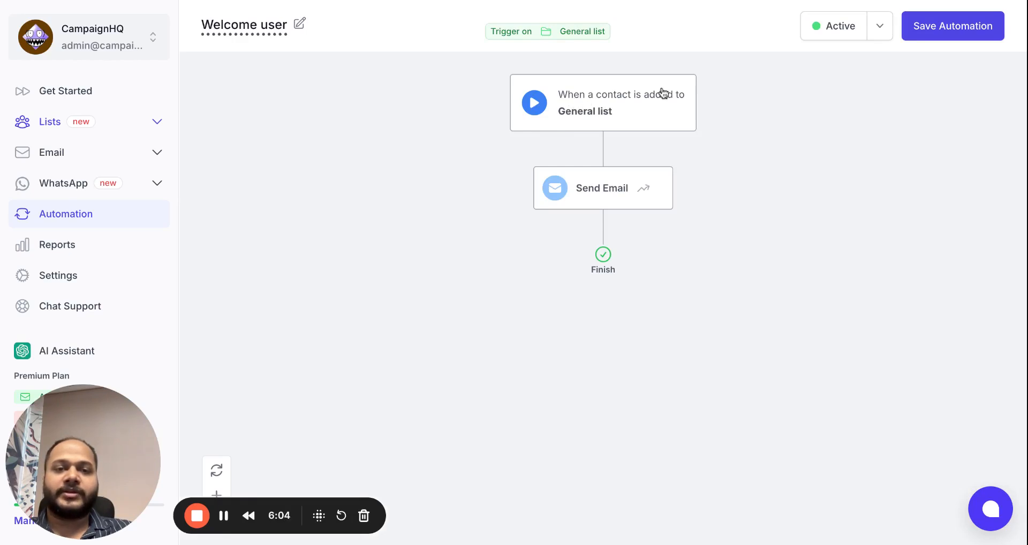
left_click(620, 193)
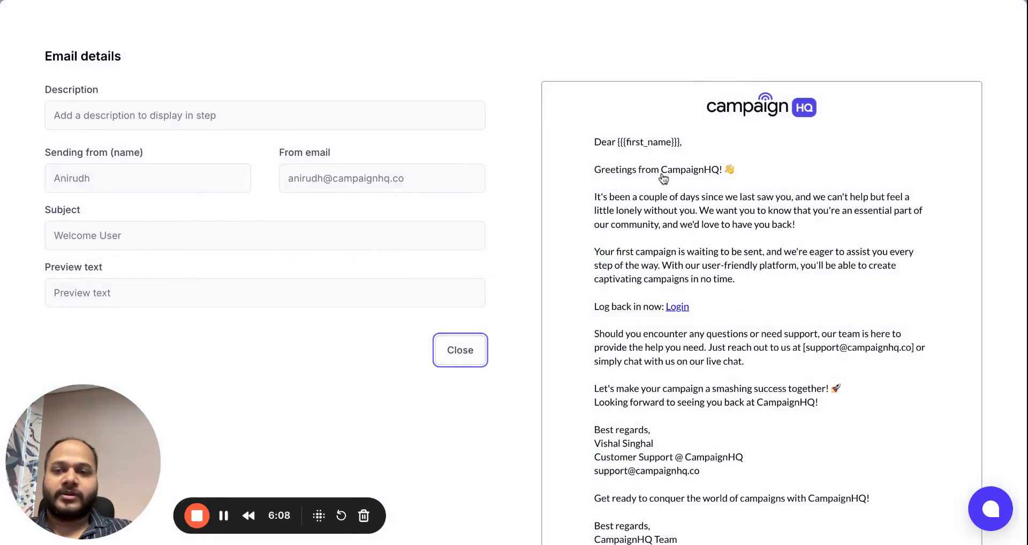
left_click(479, 349)
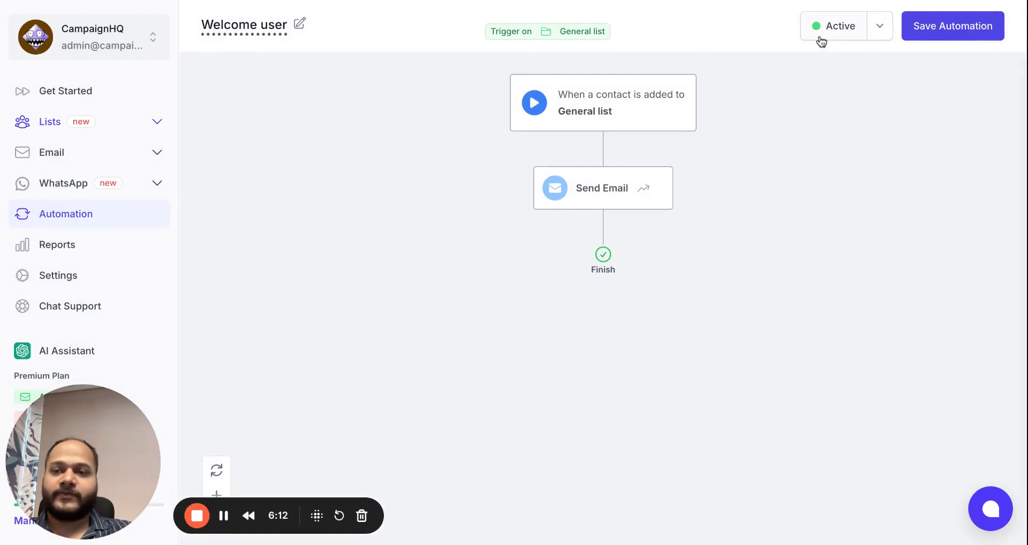
Browse the App Integrations such as Zapier and the API Keys, then return to Profile settings.
left_click(80, 278)
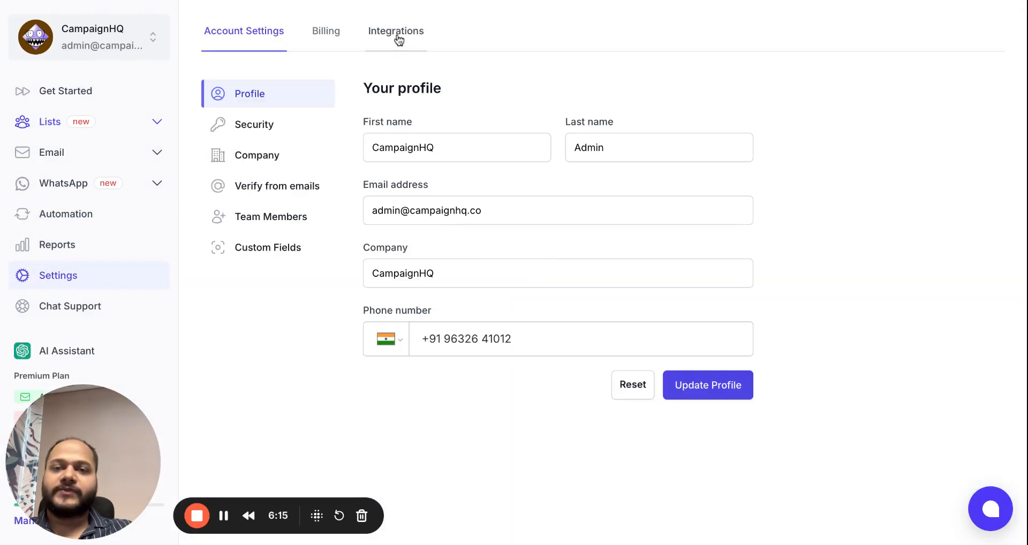
left_click(410, 40)
left_click(303, 155)
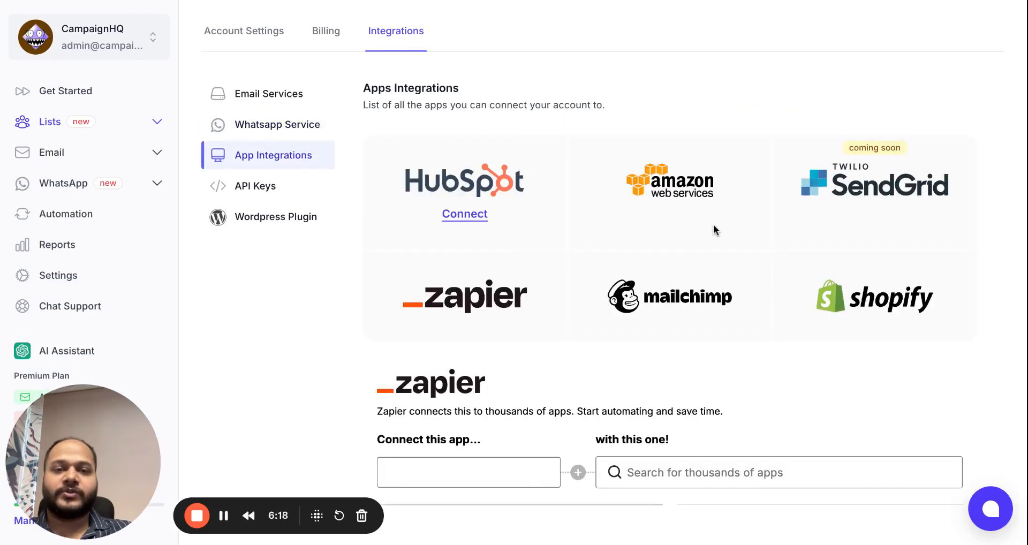
scroll(714, 230, "down", 7)
scroll(715, 230, "up", 1)
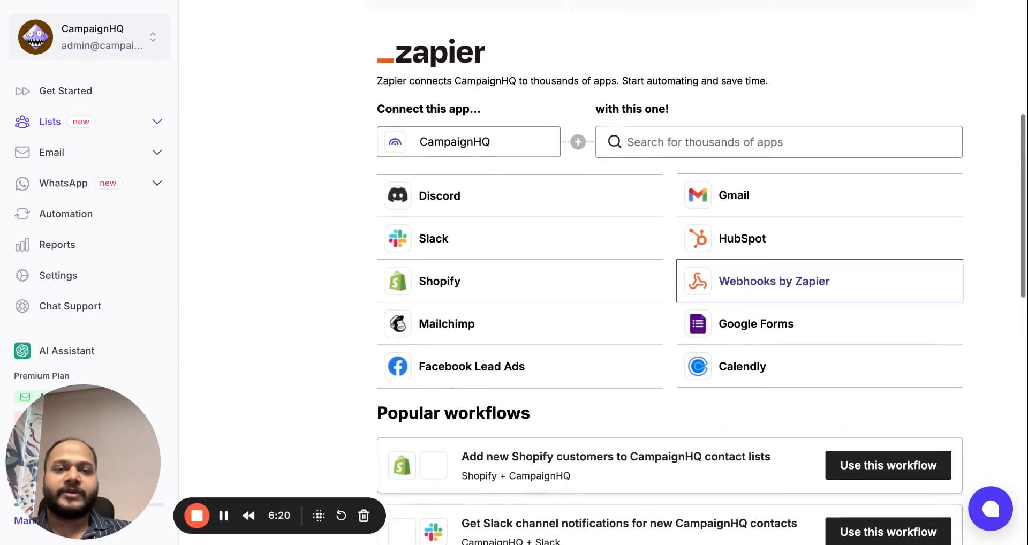
scroll(819, 241, "down", 4)
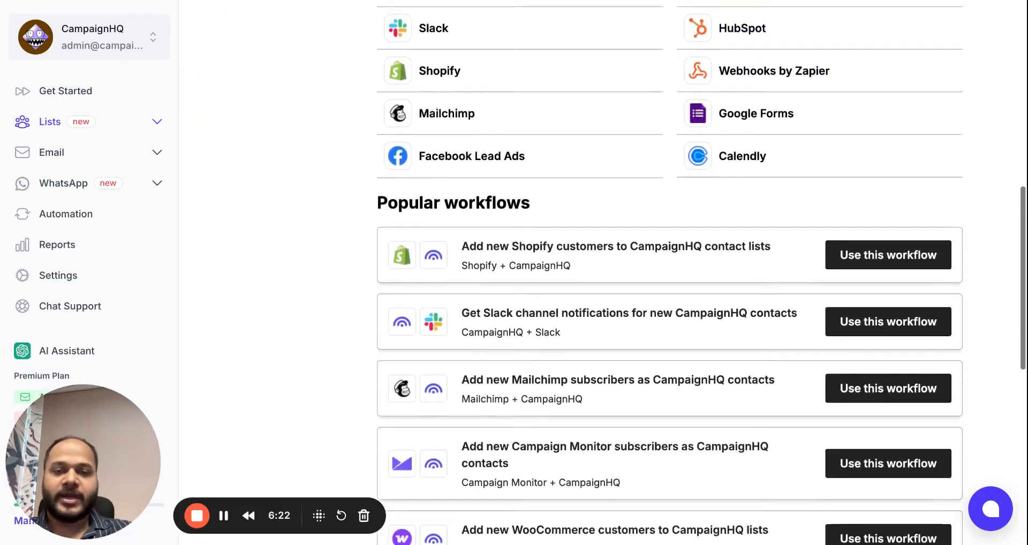
scroll(819, 241, "up", 6)
scroll(539, 223, "up", 4)
left_click(273, 188)
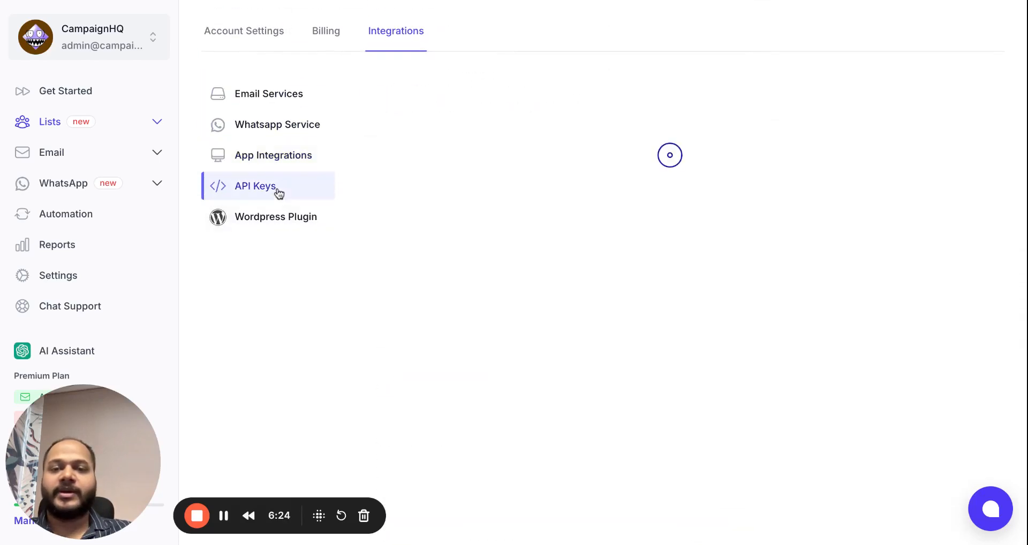
left_click(244, 30)
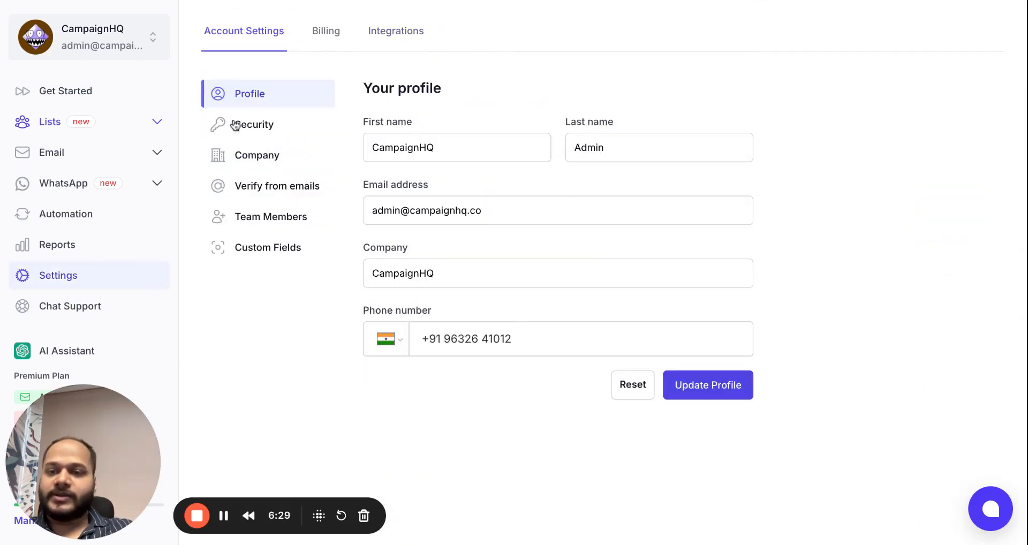